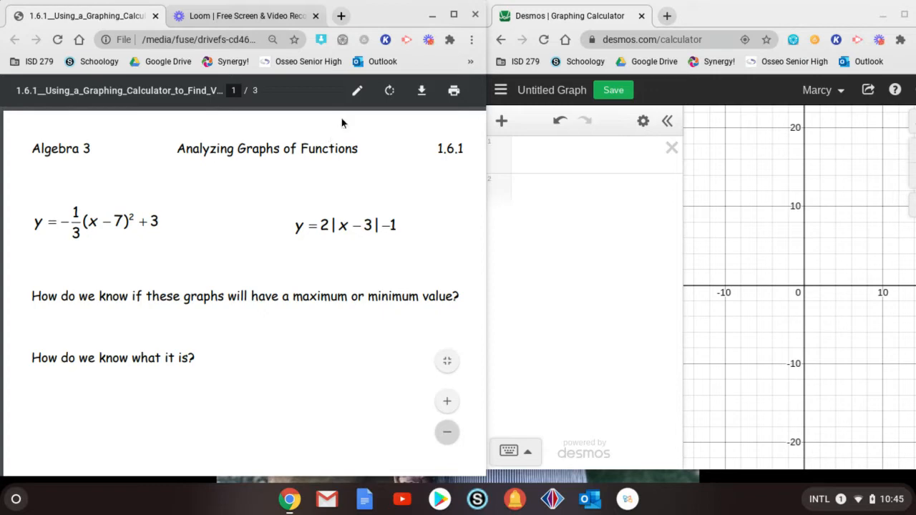
- Turn on annotation for the worksheet PDF and set the pen to light blue with the fourth-smallest thickness
click(355, 92)
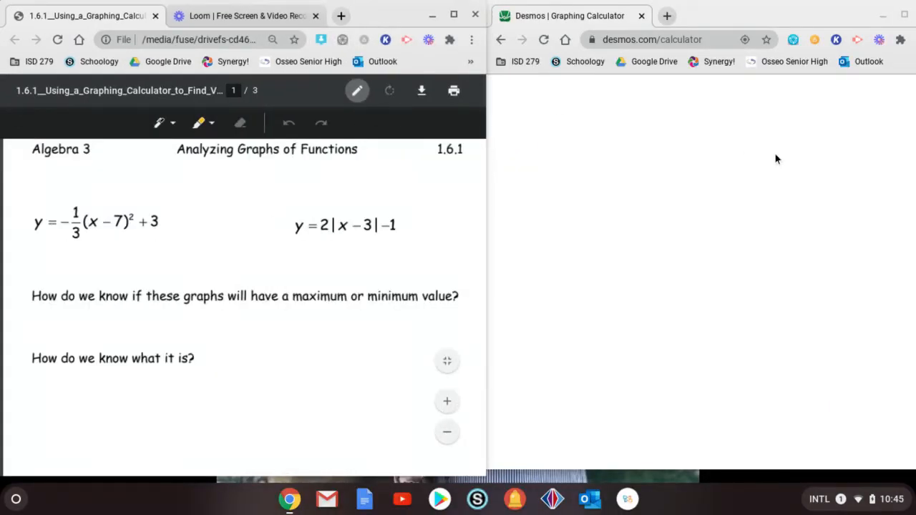
click(775, 152)
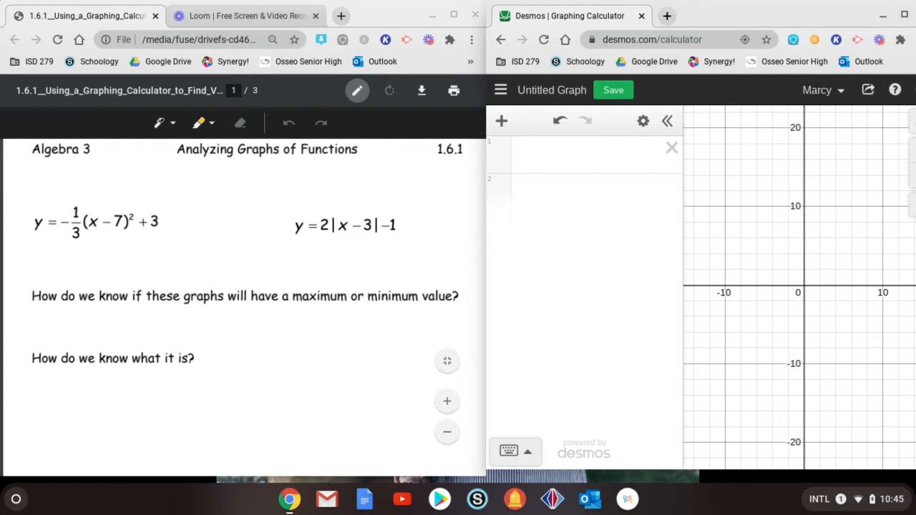
click(164, 122)
click(179, 155)
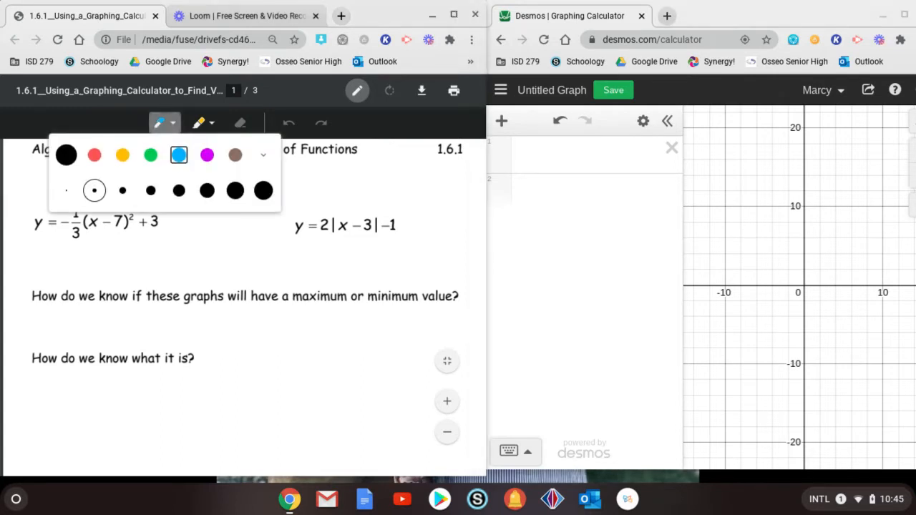
click(150, 191)
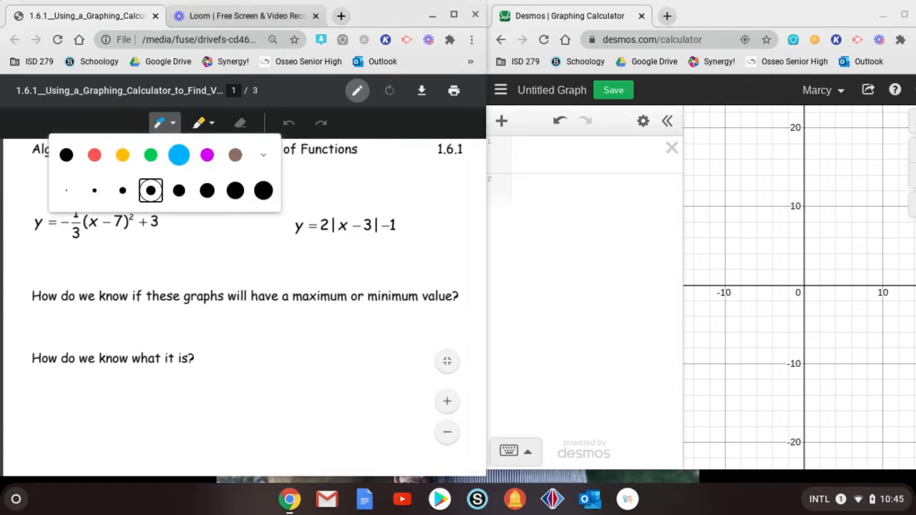
click(148, 268)
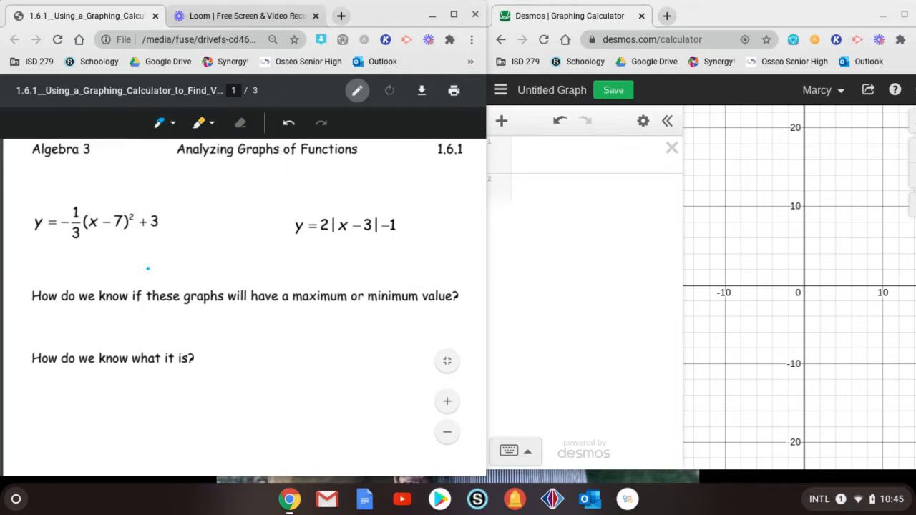
- Circle the −1/3 coefficient in the first equation and sketch beside it a downward-opening parabola with a dotted vertex labelled "max"
mouse_move(80, 213)
mouse_down()
mouse_move(59, 227)
mouse_move(89, 251)
mouse_up()
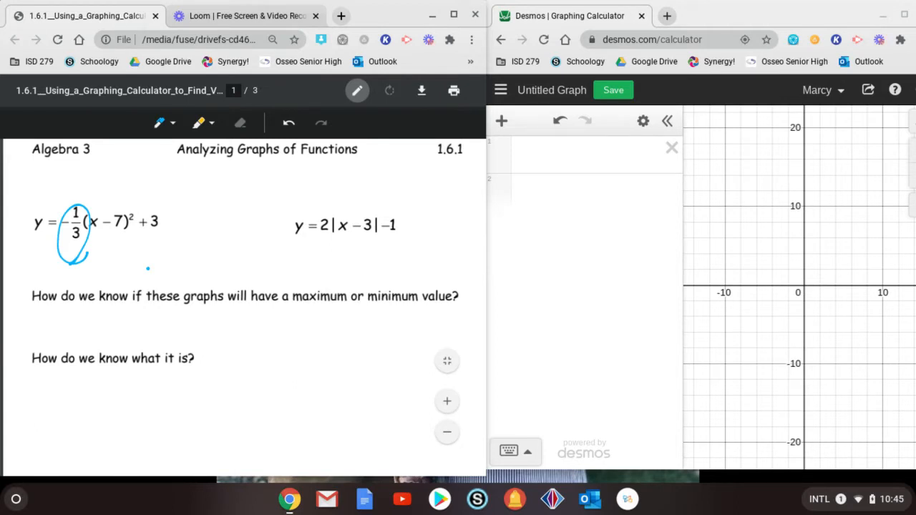
drag(186, 184, 222, 181)
click(289, 122)
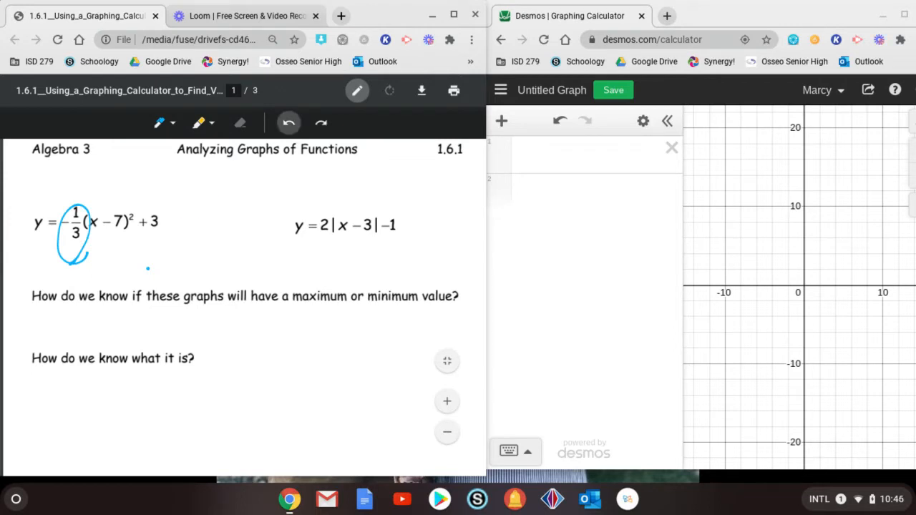
mouse_move(164, 272)
mouse_down()
mouse_move(179, 236)
mouse_move(216, 269)
mouse_move(204, 275)
mouse_move(229, 260)
mouse_up()
drag(150, 263, 178, 259)
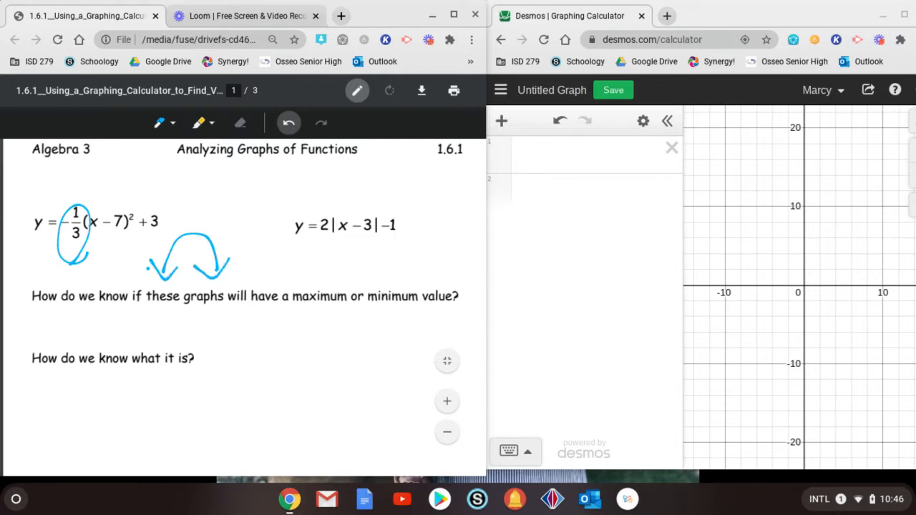
mouse_move(190, 237)
mouse_down()
mouse_move(176, 202)
mouse_move(197, 207)
mouse_move(242, 190)
mouse_move(222, 201)
mouse_up()
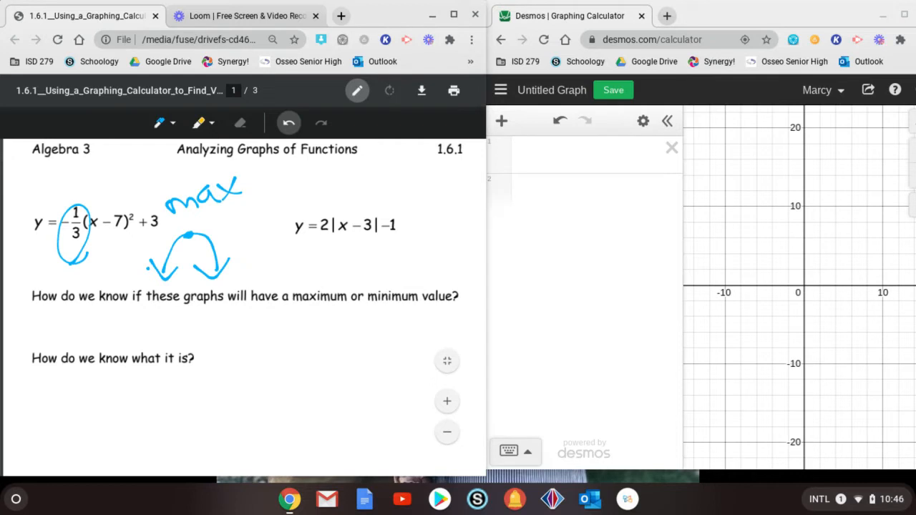
- Circle the coefficient 2 in the second equation and sketch beside it an upward-opening V with a dotted vertex labelled "min"
mouse_move(409, 185)
mouse_down()
mouse_move(423, 211)
mouse_move(451, 184)
mouse_up()
click(289, 122)
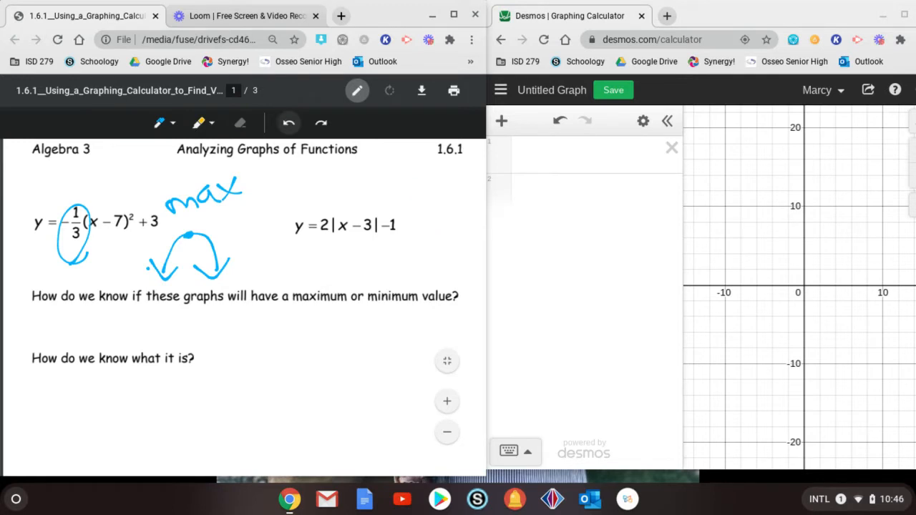
mouse_move(307, 245)
mouse_down()
mouse_move(312, 252)
mouse_move(308, 218)
mouse_move(308, 251)
mouse_up()
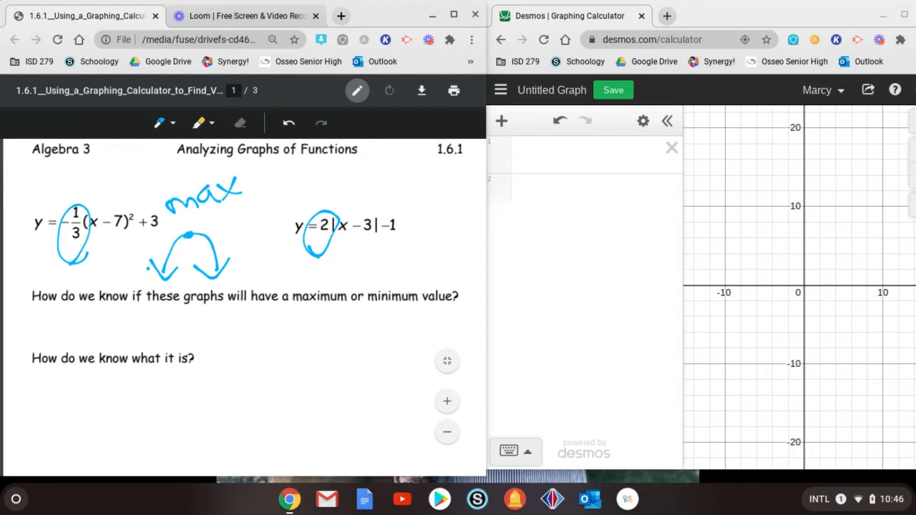
mouse_move(417, 202)
mouse_down()
mouse_move(458, 204)
mouse_move(423, 206)
mouse_move(418, 192)
mouse_up()
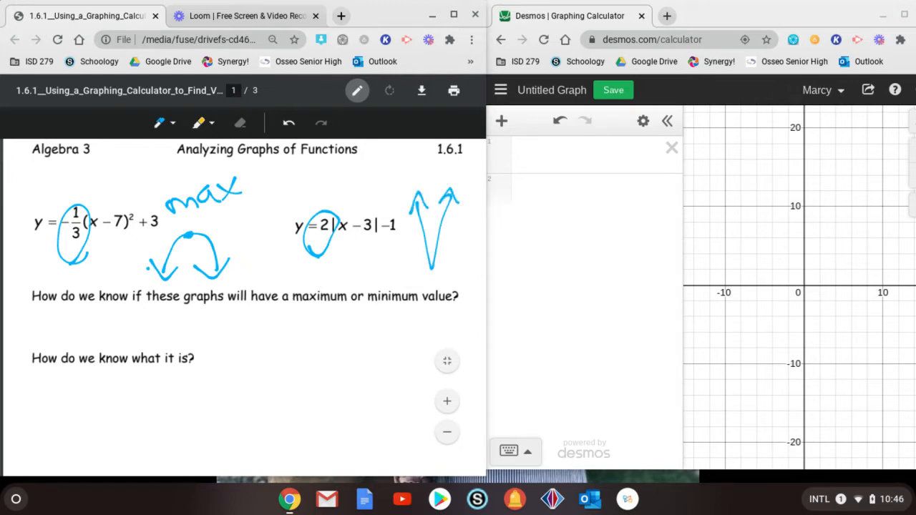
click(431, 270)
drag(371, 272, 423, 262)
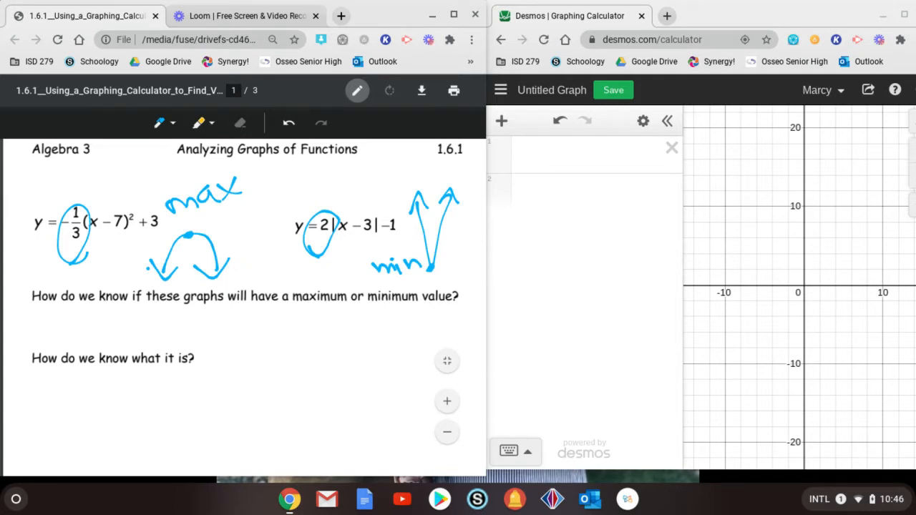
- Underline "maximum", "minimum" and the 3 and 1 in the absolute value equation, and circle "How do we know what it is?"
drag(294, 309, 417, 309)
mouse_move(81, 379)
mouse_down()
mouse_move(179, 386)
mouse_move(11, 390)
mouse_move(129, 400)
mouse_up()
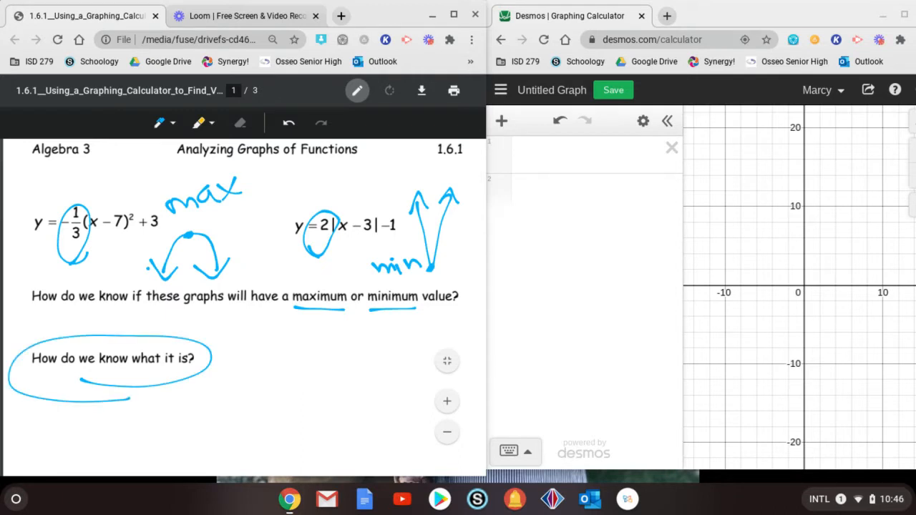
drag(358, 236, 372, 237)
drag(389, 237, 400, 237)
- Sketch a pair of axes beside the circled question with a downward-opening parabola whose marked vertex lies in the second quadrant
drag(317, 337, 319, 437)
mouse_move(264, 382)
mouse_down()
mouse_move(365, 380)
mouse_move(279, 367)
mouse_up()
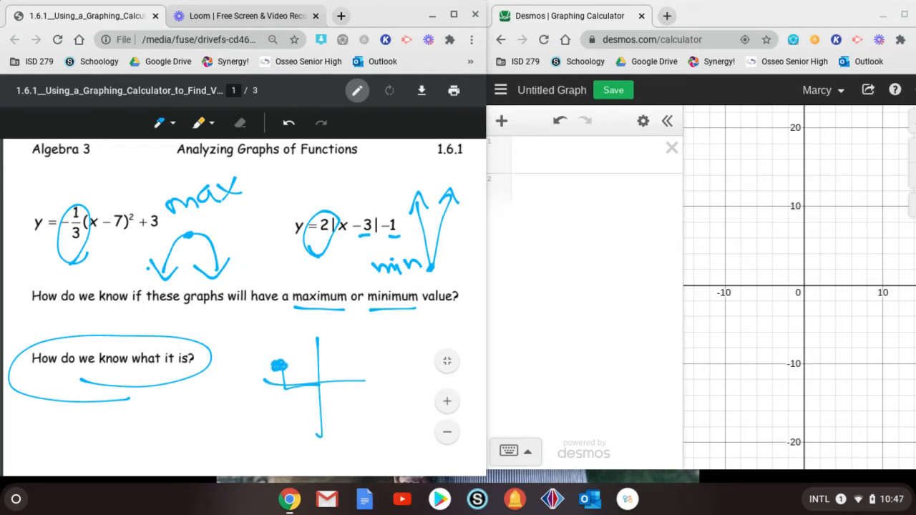
mouse_move(247, 414)
mouse_down()
mouse_move(297, 376)
mouse_move(309, 408)
mouse_move(289, 391)
mouse_move(315, 393)
mouse_move(281, 393)
mouse_move(281, 371)
mouse_move(276, 398)
mouse_up()
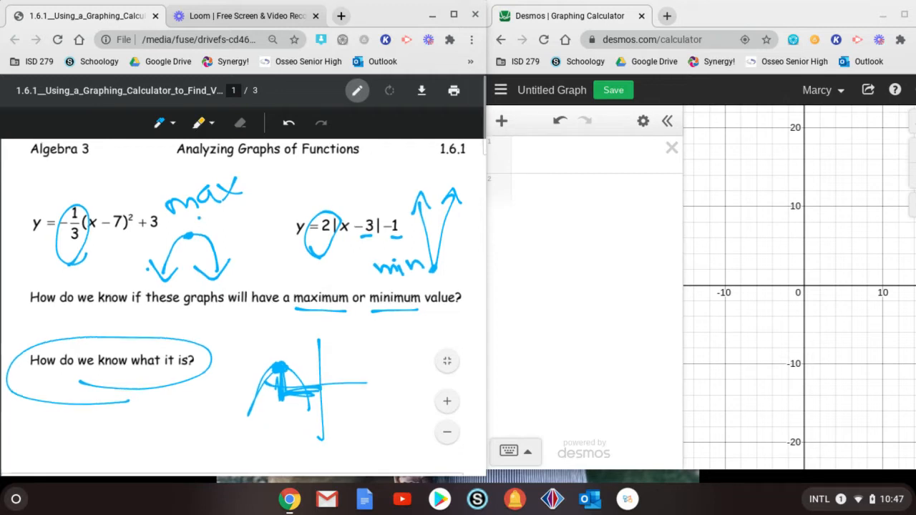
- Write the vertex coordinates (7,3) above the parabola sketch, under the word "max"
scroll(220, 211, up, 5)
mouse_move(160, 229)
mouse_down()
mouse_move(185, 269)
mouse_move(214, 253)
mouse_move(214, 233)
mouse_up()
drag(231, 236, 241, 264)
mouse_move(235, 219)
mouse_down()
mouse_move(252, 224)
mouse_move(251, 251)
mouse_up()
mouse_move(253, 189)
mouse_down()
mouse_move(281, 202)
mouse_move(264, 259)
mouse_up()
scroll(265, 247, down, 5)
- Write the vertex coordinates (3,-1) beside the low point of the V-shaped sketch
scroll(244, 286, up, 2)
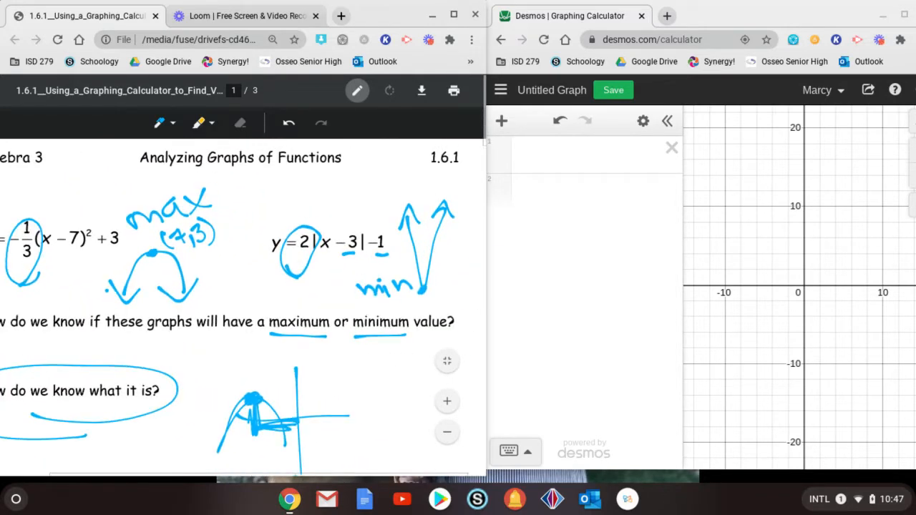
scroll(243, 286, up, 2)
scroll(243, 293, up, 3)
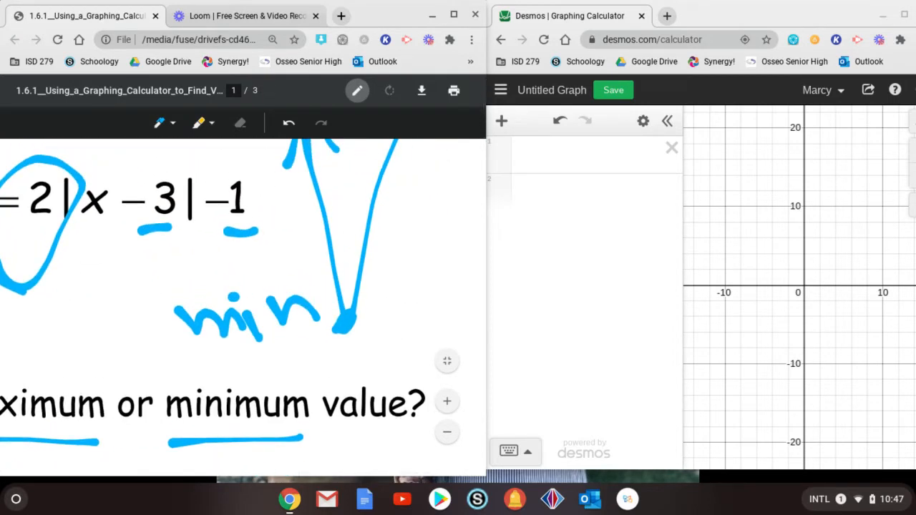
mouse_move(350, 346)
mouse_down()
mouse_move(340, 374)
mouse_move(362, 387)
mouse_up()
mouse_move(358, 354)
mouse_down()
mouse_move(380, 331)
mouse_move(371, 375)
mouse_move(409, 369)
mouse_up()
mouse_move(400, 341)
mouse_down()
mouse_move(417, 320)
mouse_move(436, 327)
mouse_up()
mouse_move(412, 276)
mouse_down()
mouse_move(438, 271)
mouse_move(428, 328)
mouse_up()
scroll(437, 301, down, 5)
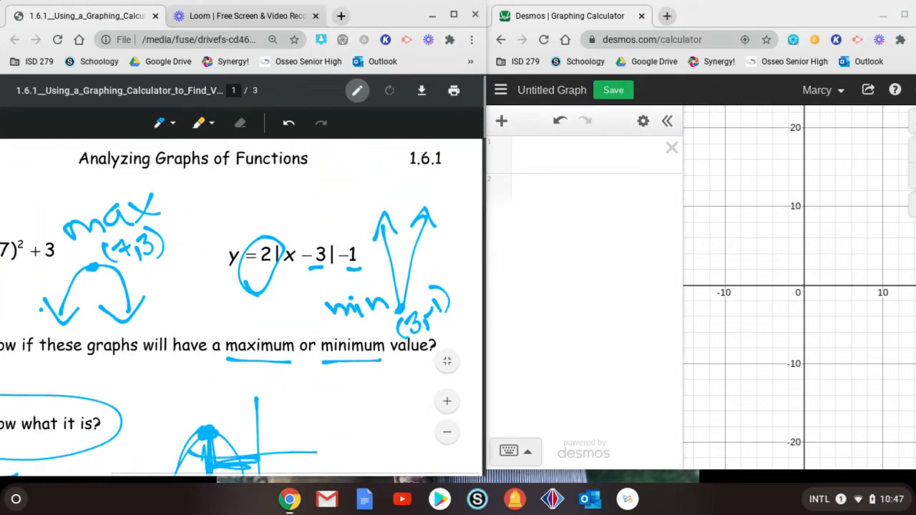
scroll(243, 307, down, 2)
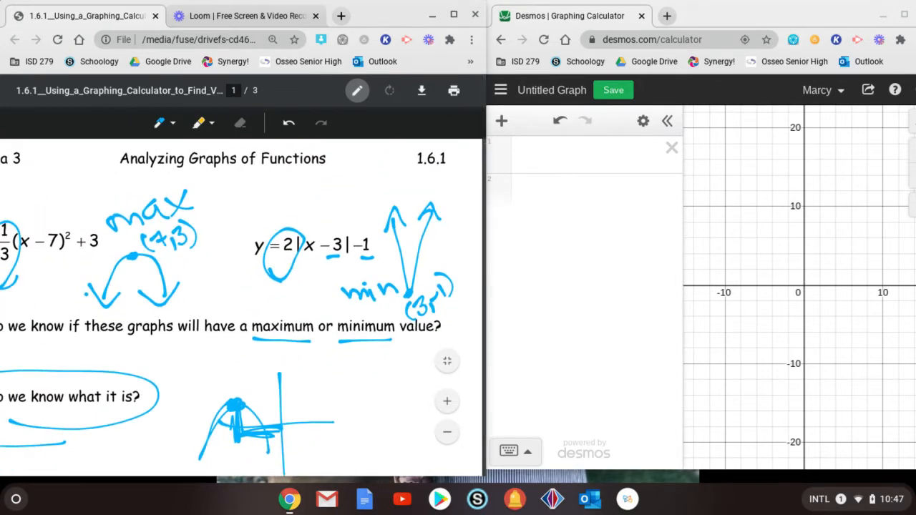
- Graph the cubic function from page 2 of the worksheet, x^3 + 3x^2 − 5x − 5, in Desmos
scroll(243, 308, down, 10)
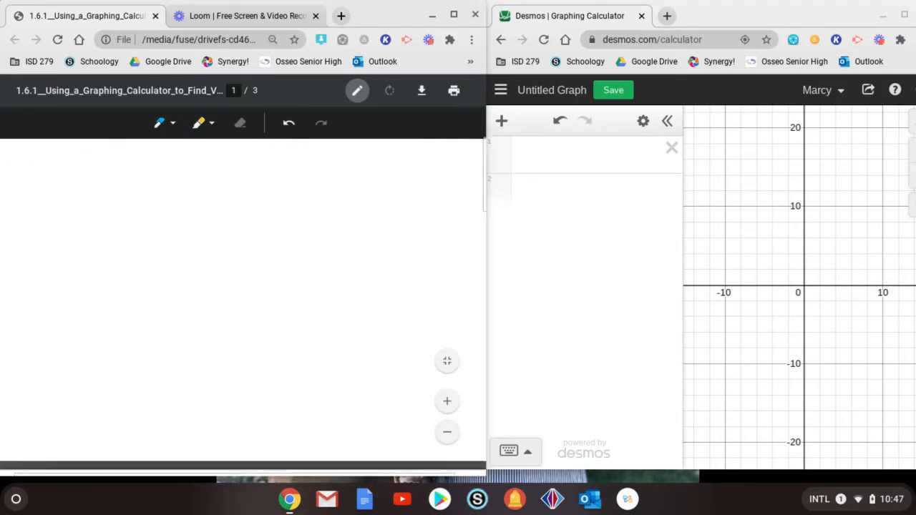
scroll(244, 305, down, 5)
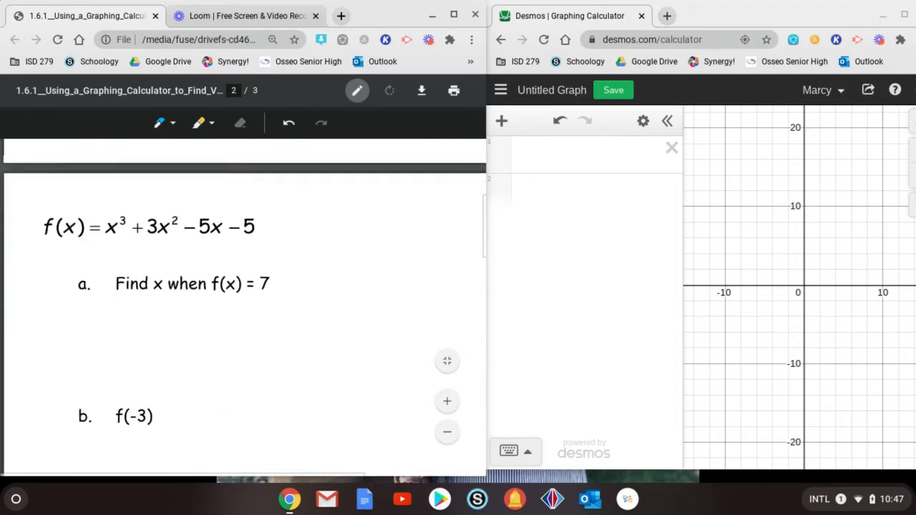
scroll(243, 307, down, 4)
scroll(244, 308, up, 1)
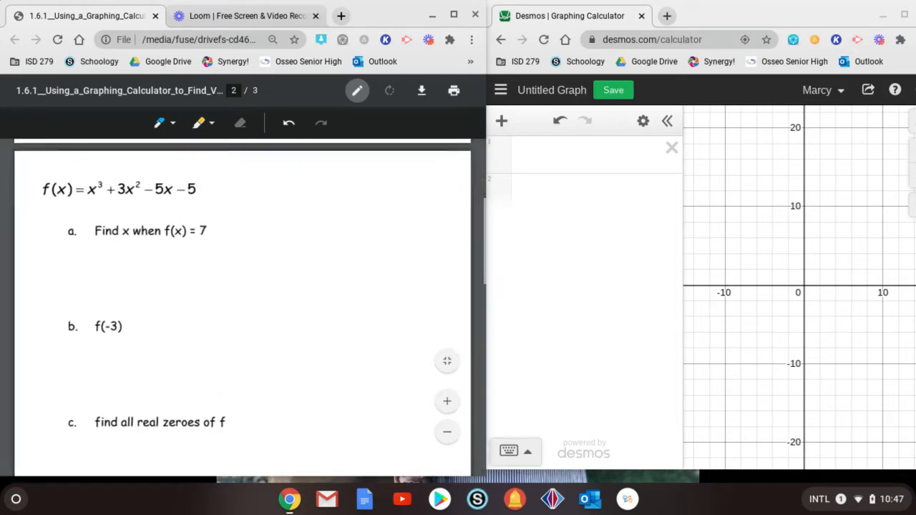
scroll(278, 387, up, 1)
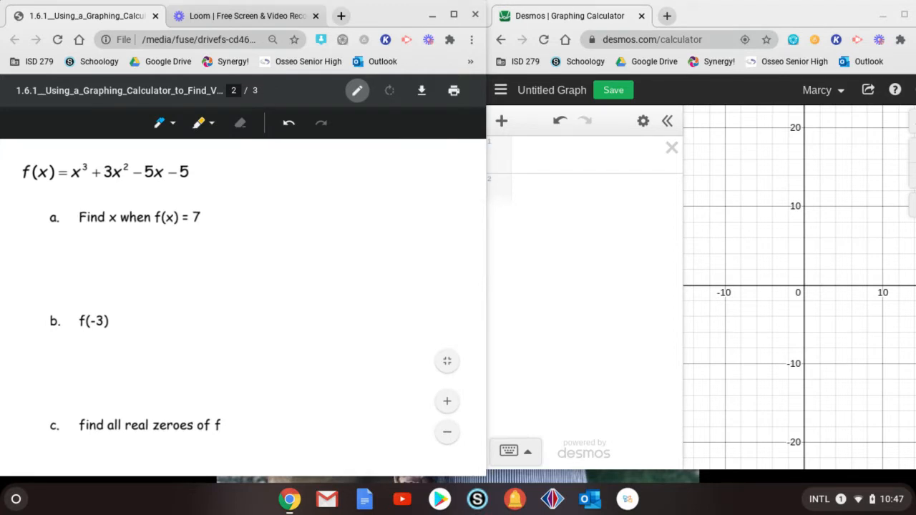
click(522, 154)
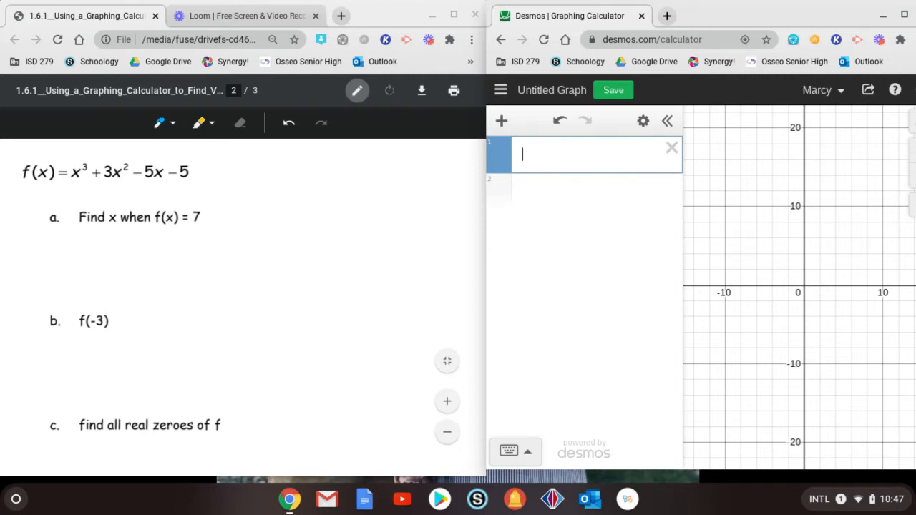
text(x)
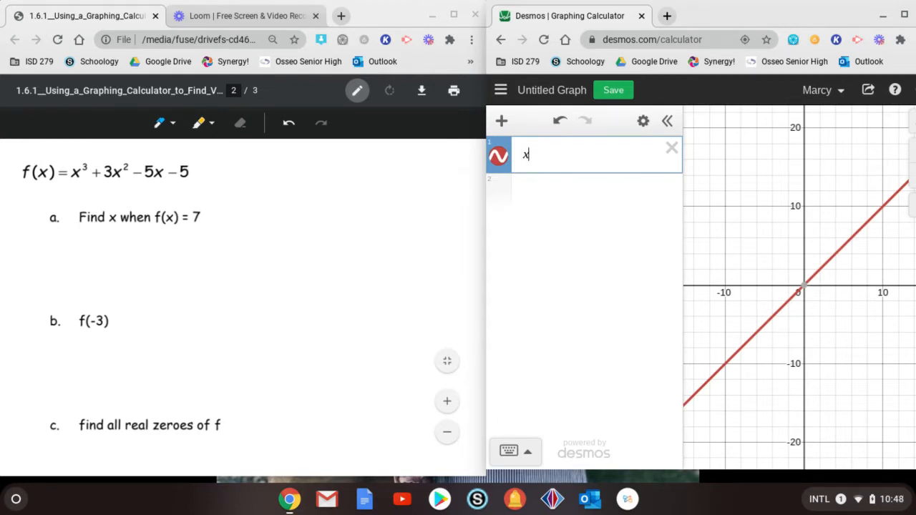
text(^)
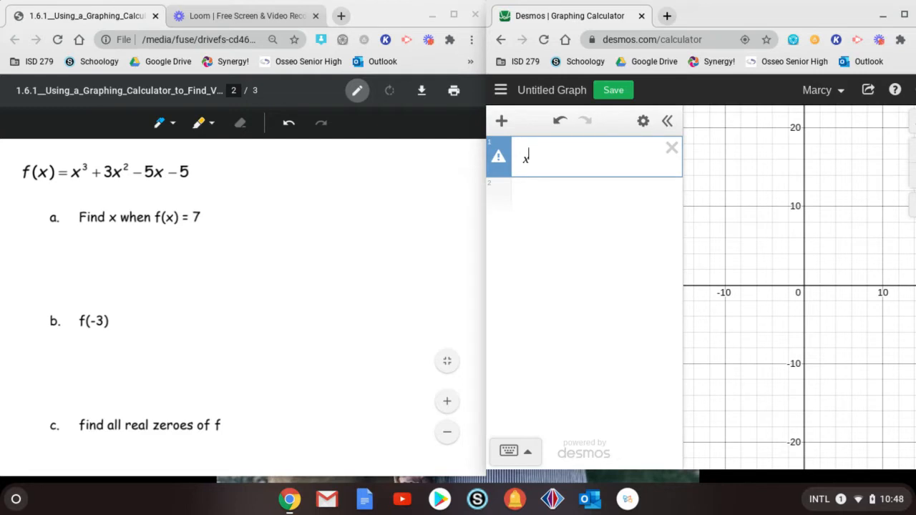
text(3)
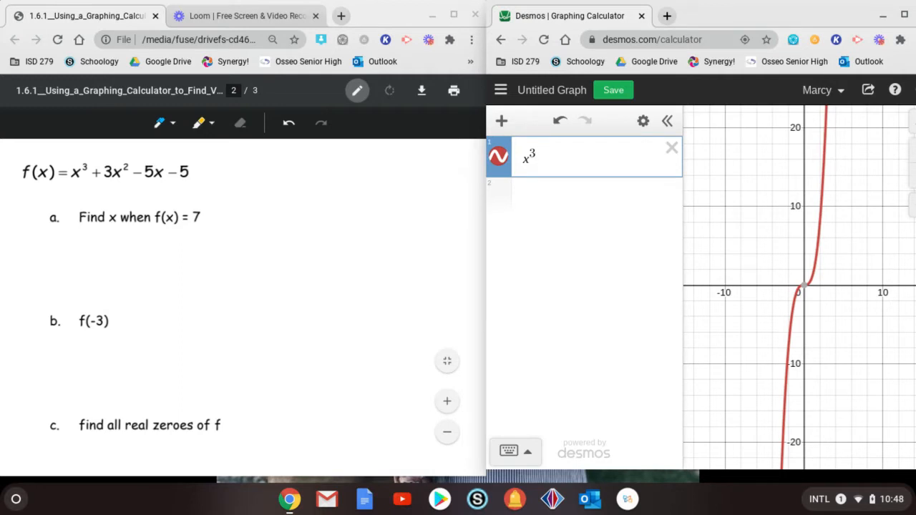
text(+)
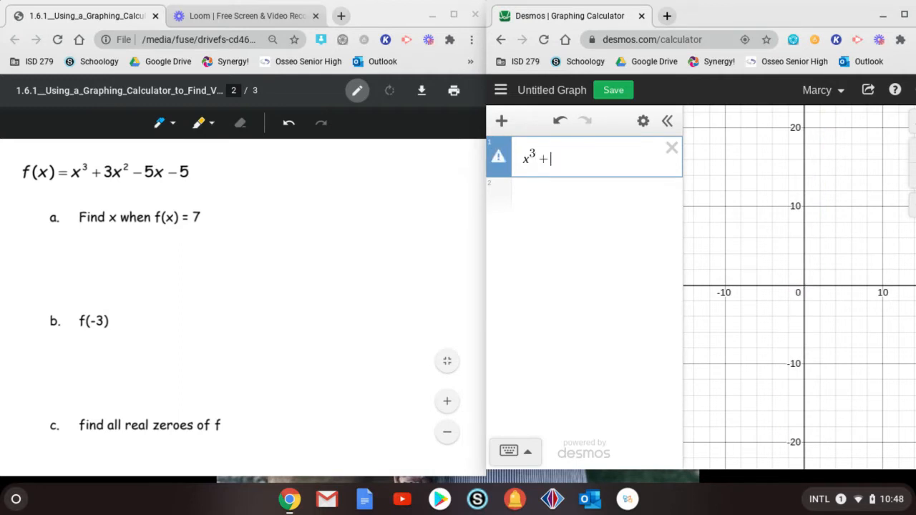
text(3x)
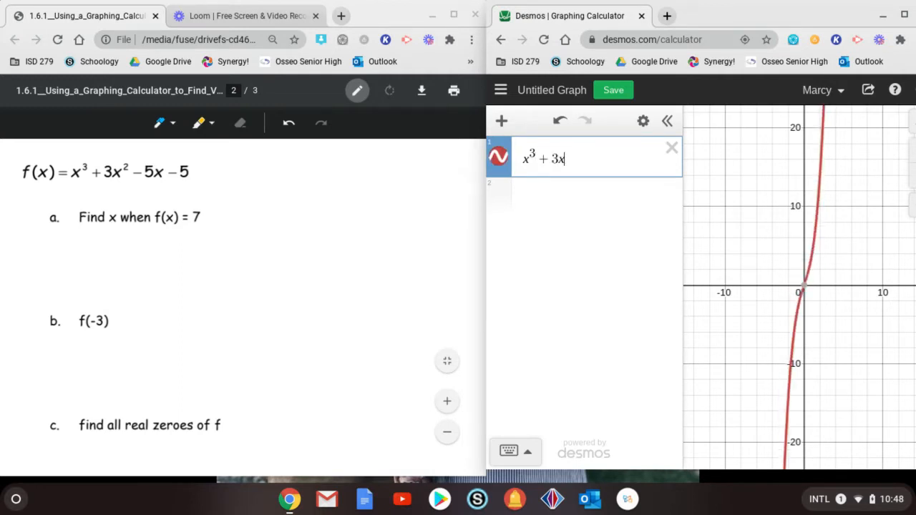
text(^2)
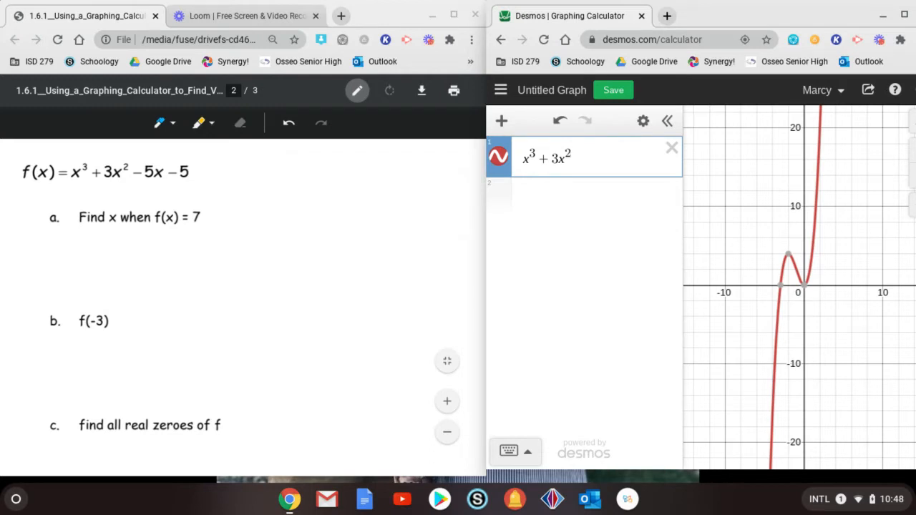
text(-5x)
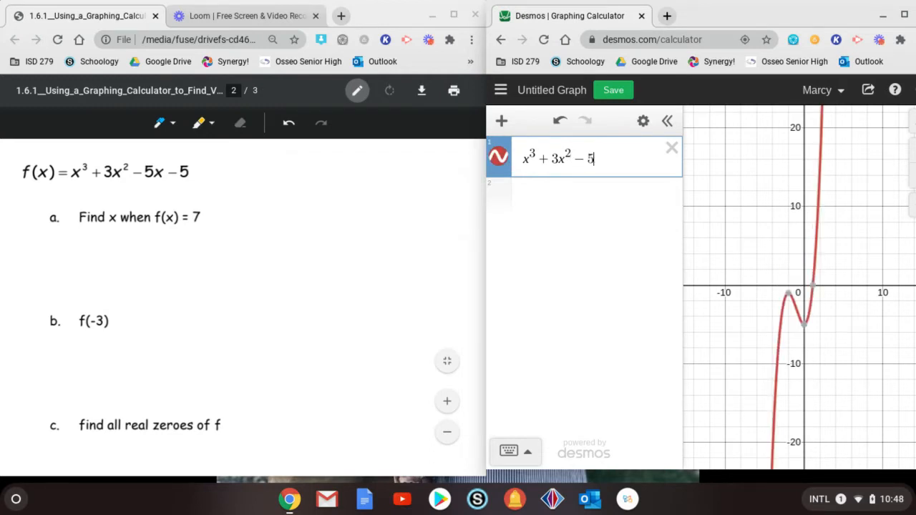
text(-5)
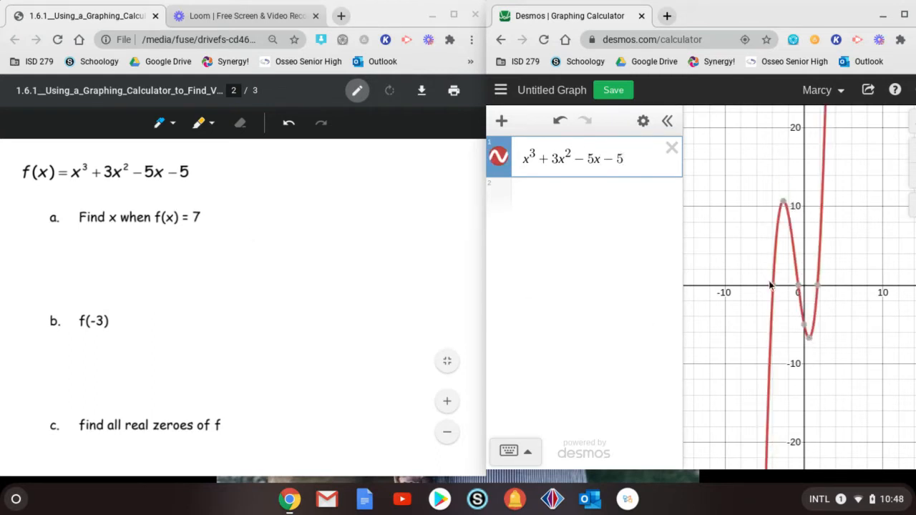
click(742, 262)
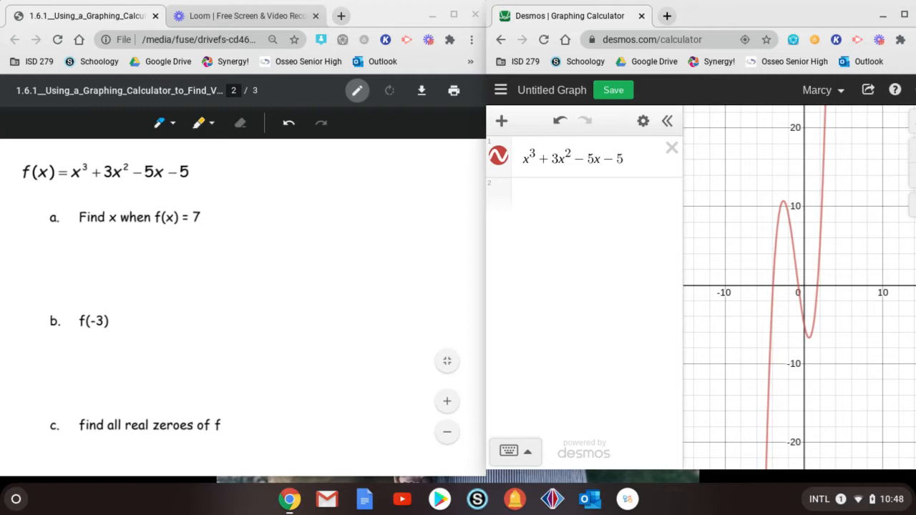
- Draw a pen stroke by the 7 in part a of the worksheet, and undo it
mouse_move(199, 213)
mouse_down()
mouse_move(202, 250)
mouse_move(217, 247)
mouse_up()
click(288, 122)
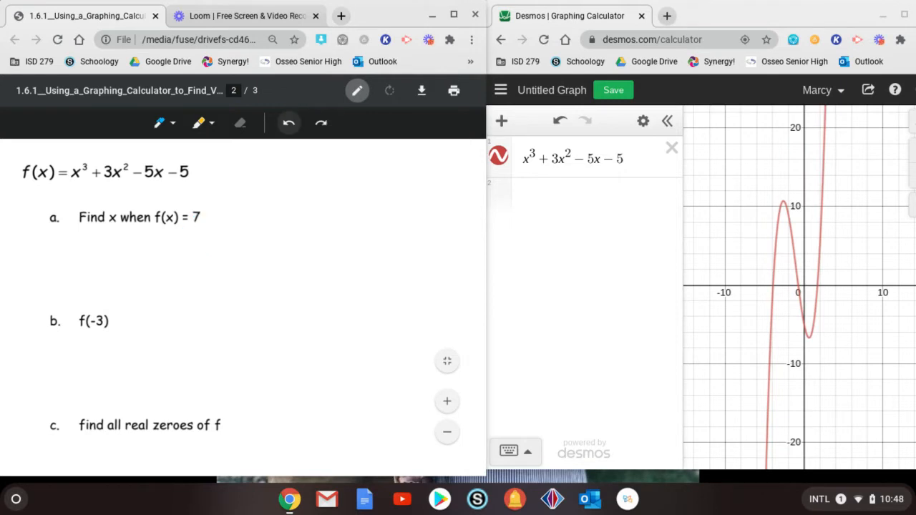
- Draw an arrow pointing at the 7 in part a of the worksheet and write a y at its tail
mouse_move(270, 204)
mouse_down()
mouse_move(224, 217)
mouse_move(229, 236)
mouse_up()
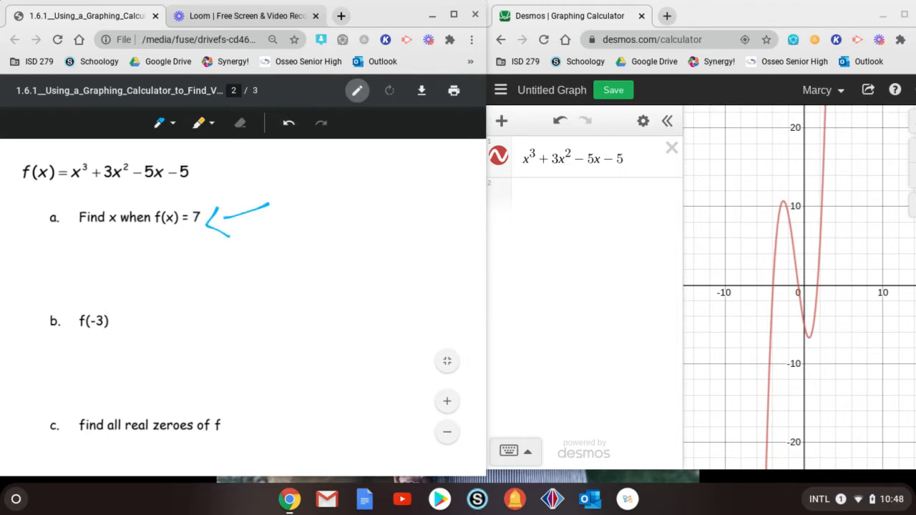
drag(281, 195, 291, 215)
drag(306, 187, 285, 254)
- Add the horizontal line y = 7 to the Desmos graph as a second expression
click(791, 234)
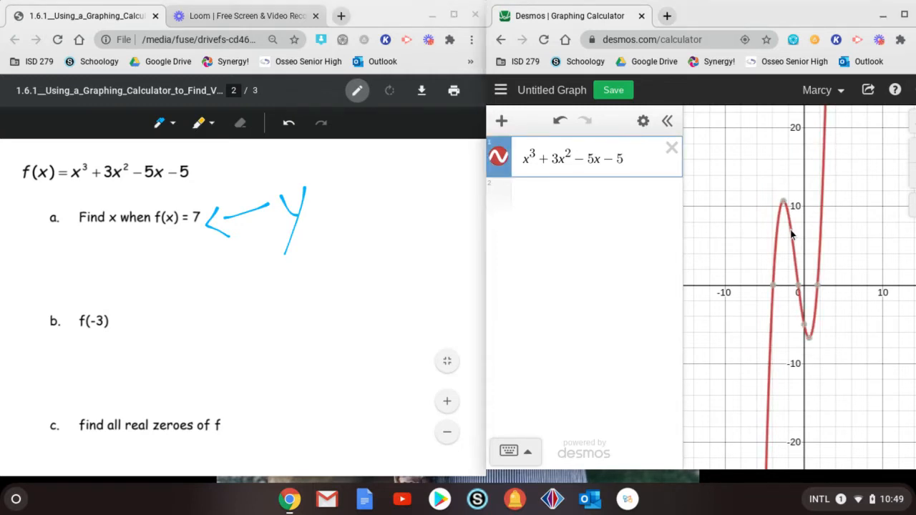
click(573, 190)
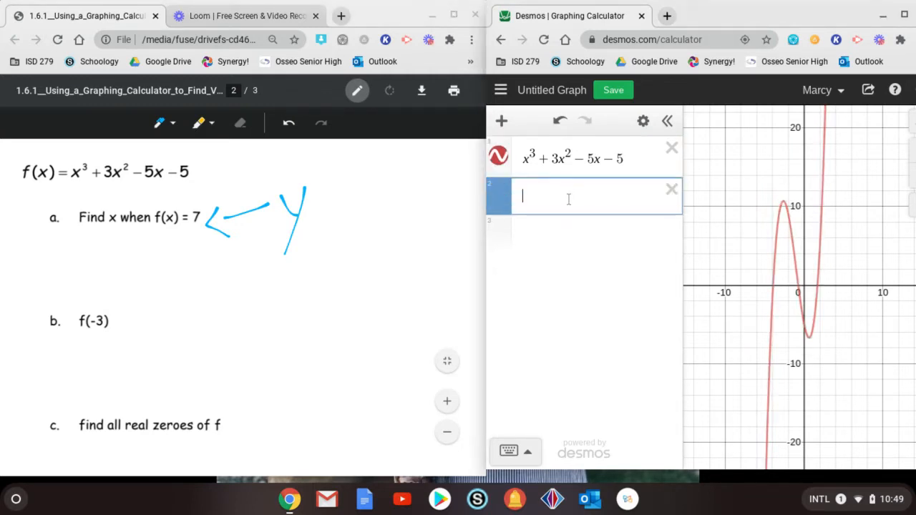
text(7)
click(756, 288)
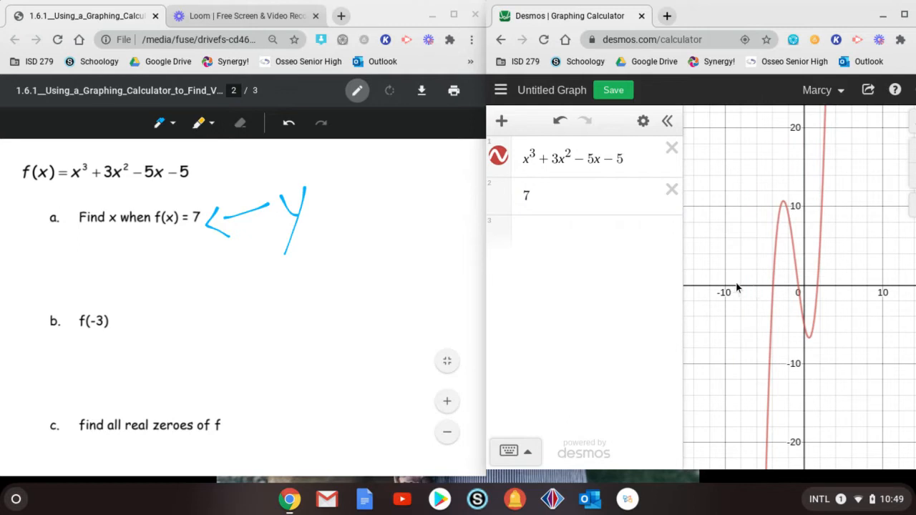
click(579, 190)
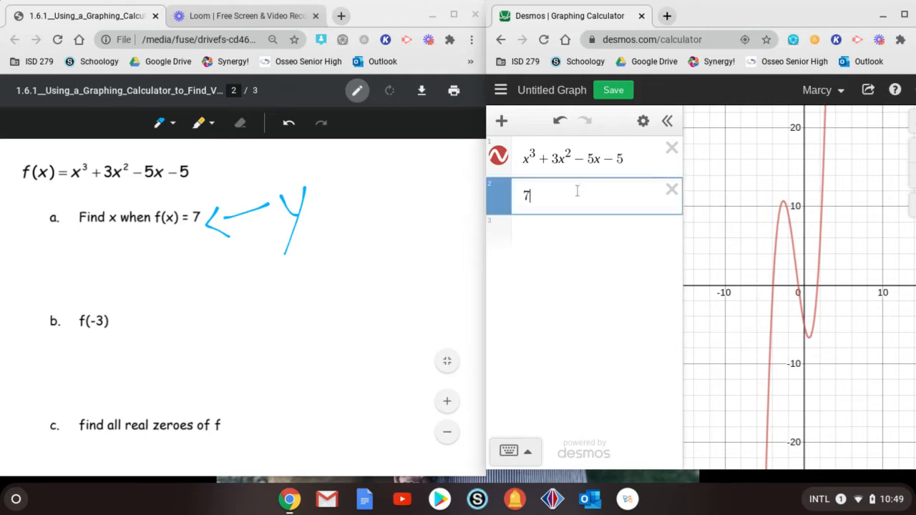
click(524, 195)
text(y=)
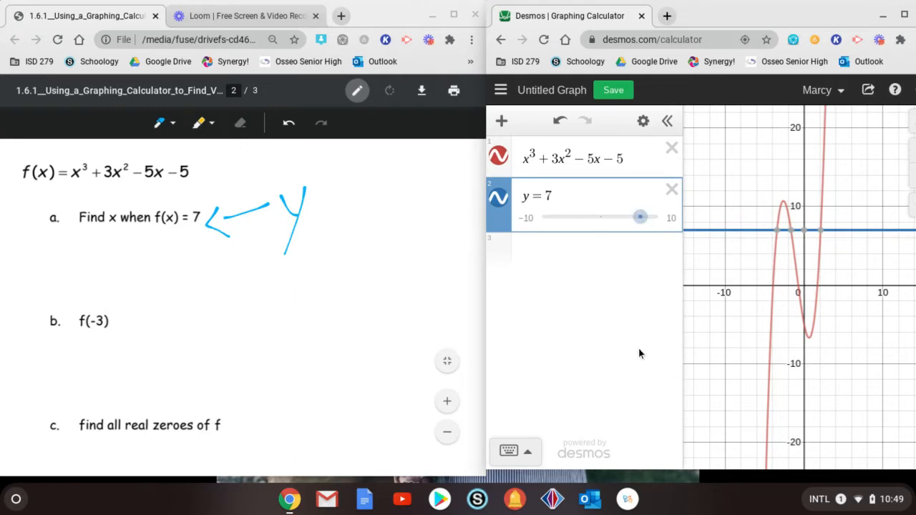
- Inspect the coordinates of the points where the line y = 7 crosses the cubic
click(779, 235)
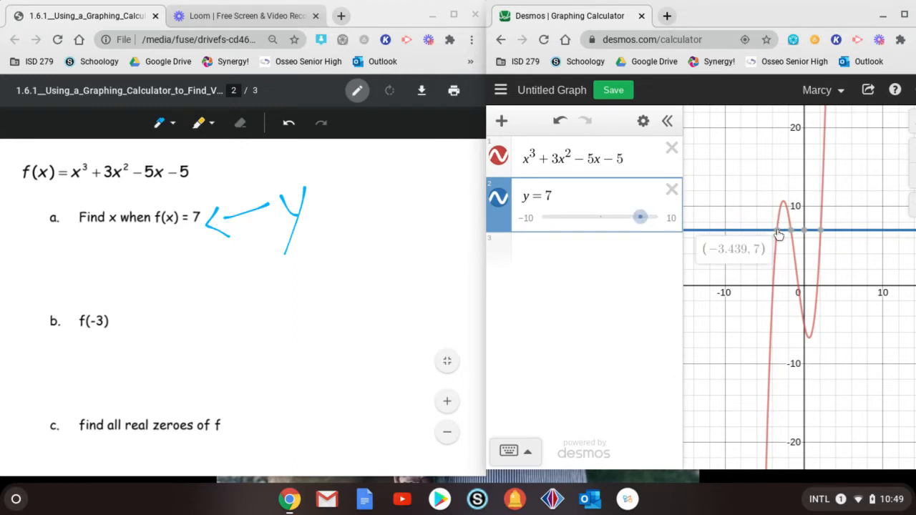
mouse_move(791, 234)
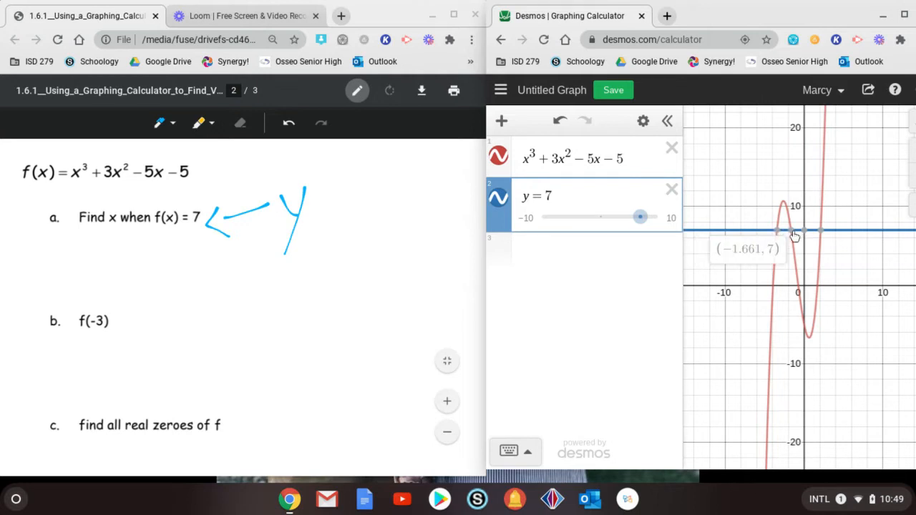
mouse_move(827, 236)
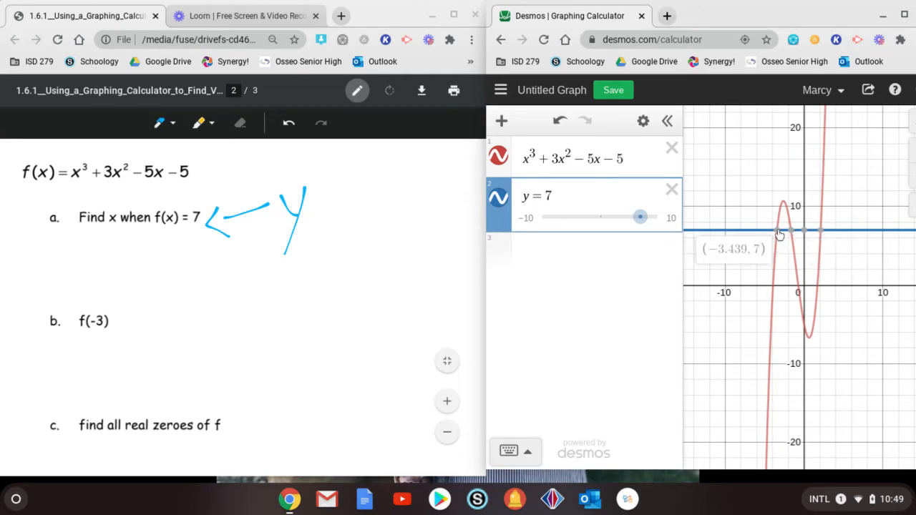
- Write the x-coordinate of the leftmost intersection, x = -3.439, under part a of the worksheet
scroll(82, 250, up, 5)
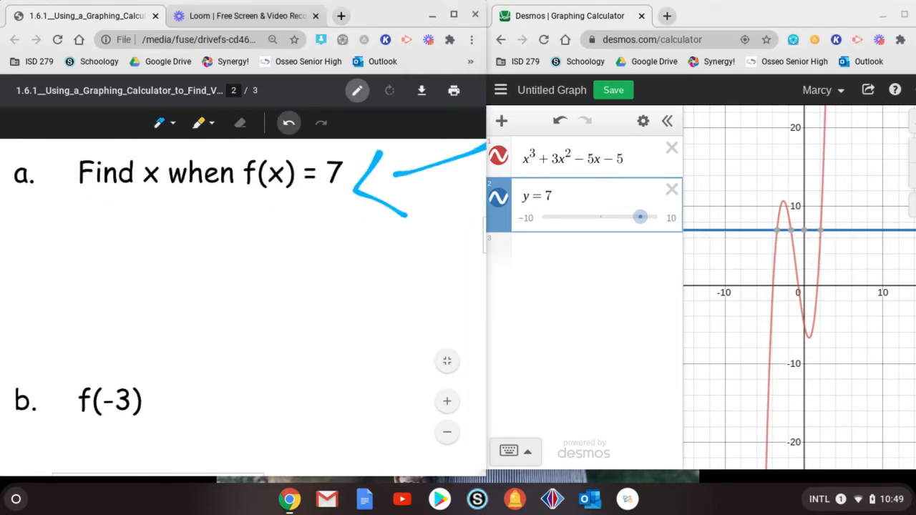
mouse_move(66, 235)
mouse_down()
mouse_move(93, 279)
mouse_move(60, 277)
mouse_up()
mouse_move(110, 247)
mouse_down()
mouse_move(136, 243)
mouse_move(144, 259)
mouse_up()
mouse_move(779, 235)
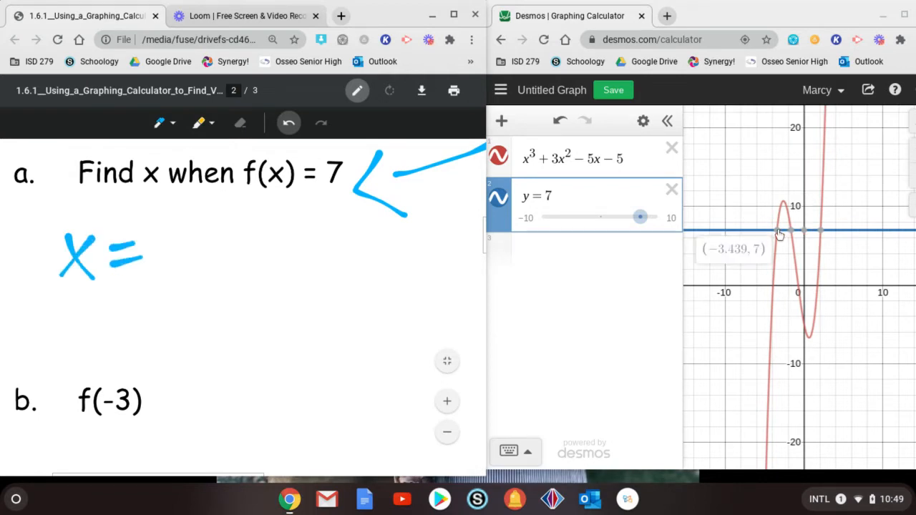
mouse_move(151, 255)
mouse_down()
mouse_move(208, 254)
mouse_move(183, 276)
mouse_up()
click(221, 273)
drag(235, 219, 249, 245)
mouse_move(247, 215)
mouse_down()
mouse_move(250, 265)
mouse_move(270, 243)
mouse_move(265, 271)
mouse_up()
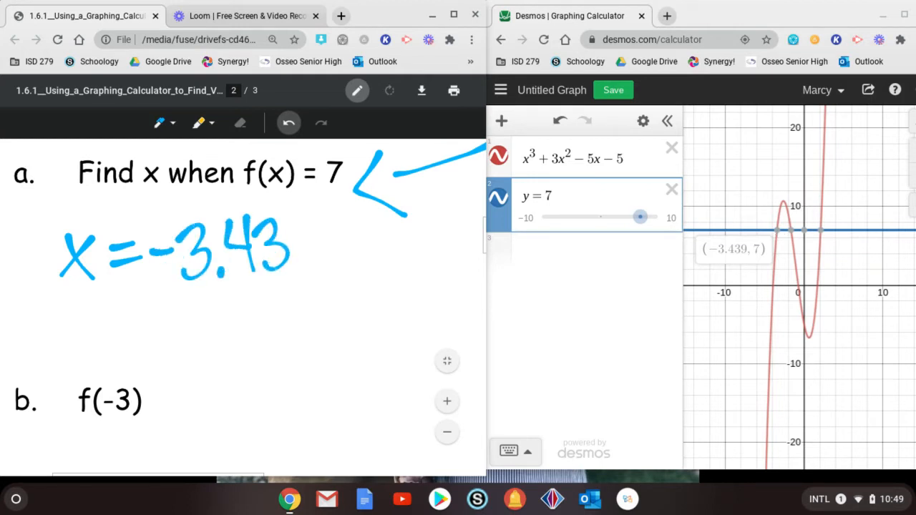
drag(321, 214, 326, 265)
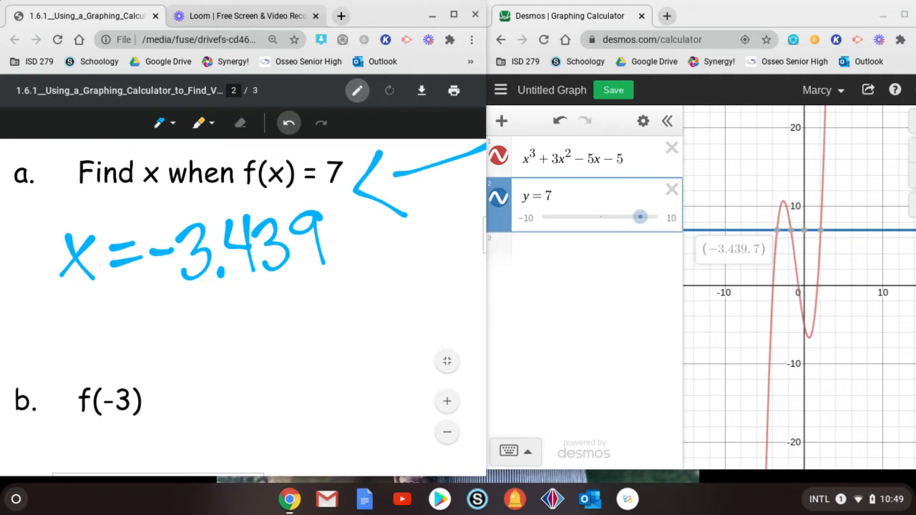
- Write the middle intersection's x-coordinate, x = -1.661, below the first answer of part a
drag(49, 303, 82, 334)
drag(74, 296, 48, 341)
drag(100, 315, 122, 311)
drag(104, 328, 118, 323)
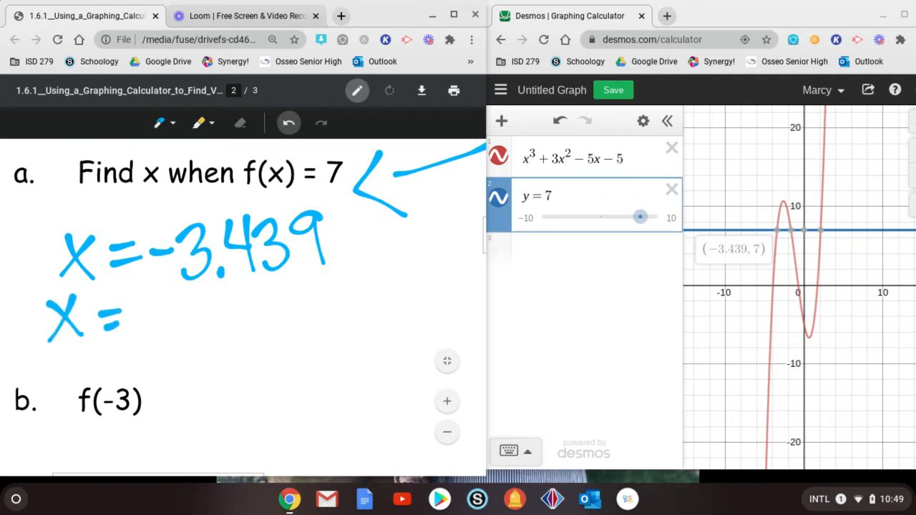
click(792, 231)
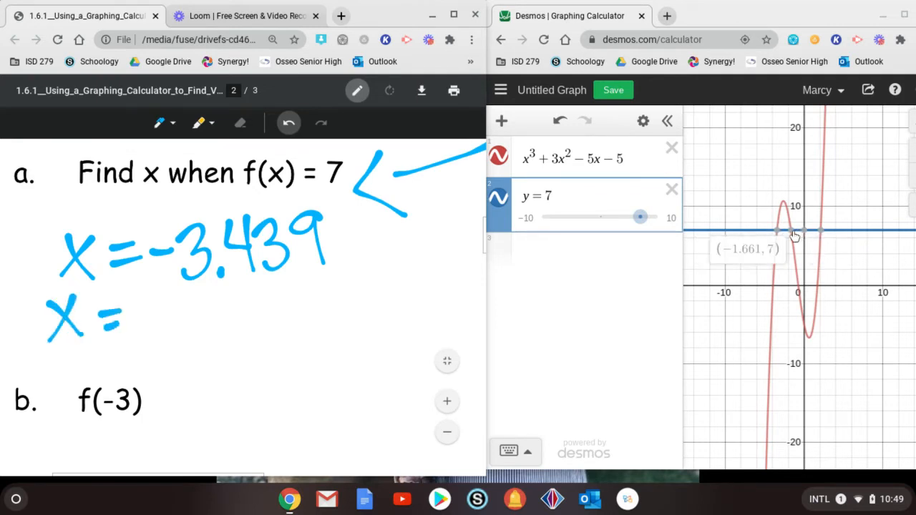
mouse_move(143, 326)
mouse_down()
mouse_move(173, 322)
mouse_move(187, 336)
mouse_up()
drag(199, 333, 201, 336)
mouse_move(219, 293)
mouse_down()
mouse_move(229, 320)
mouse_move(272, 321)
mouse_up()
drag(291, 273, 276, 324)
drag(300, 283, 298, 321)
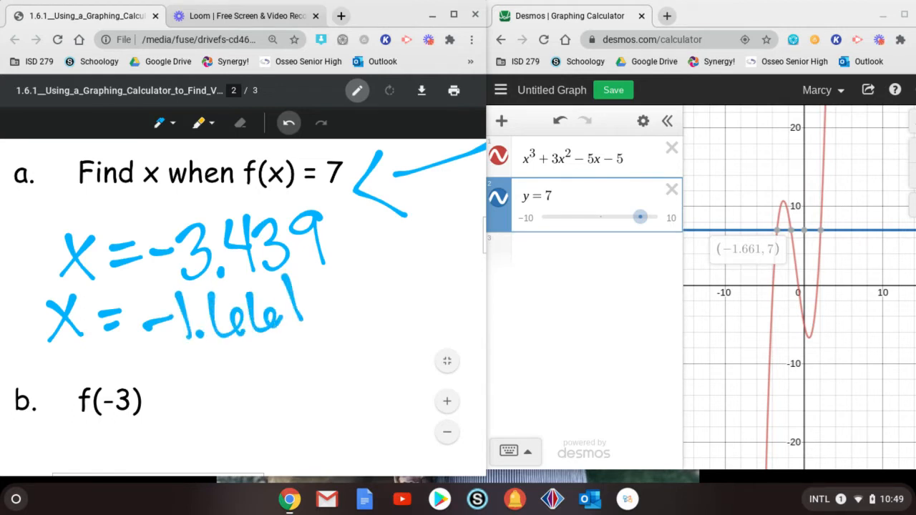
- Write the third solution of part a, x = 2.1, to the right of the first two answers
drag(362, 248, 400, 289)
drag(391, 244, 368, 296)
drag(402, 260, 422, 256)
drag(408, 276, 428, 268)
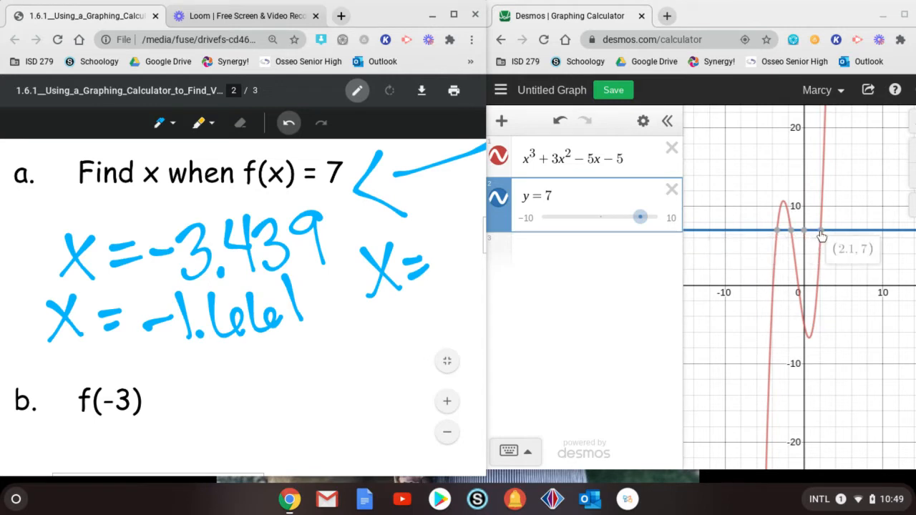
scroll(244, 308, down, 3)
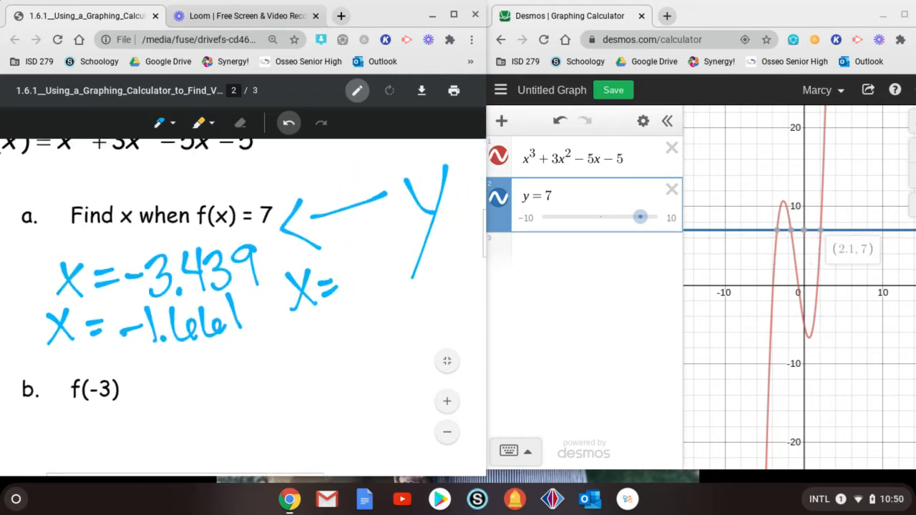
mouse_move(340, 268)
mouse_down()
mouse_move(350, 297)
mouse_move(369, 293)
mouse_up()
click(371, 289)
drag(378, 255, 387, 287)
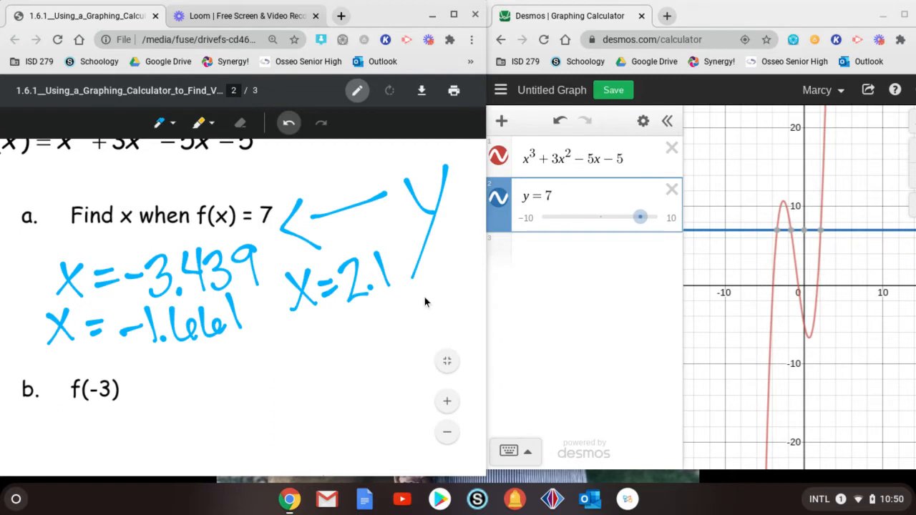
- Replace the line y = 7 in Desmos with the vertical line x = -3
mouse_move(806, 237)
click(559, 196)
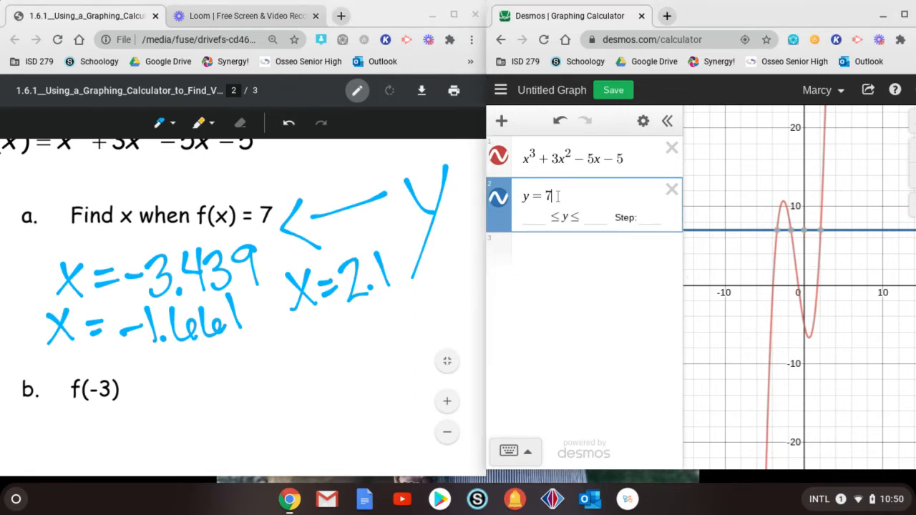
key(BackSpace)
key(BackSpace)
key(BackSpace)
key(BackSpace)
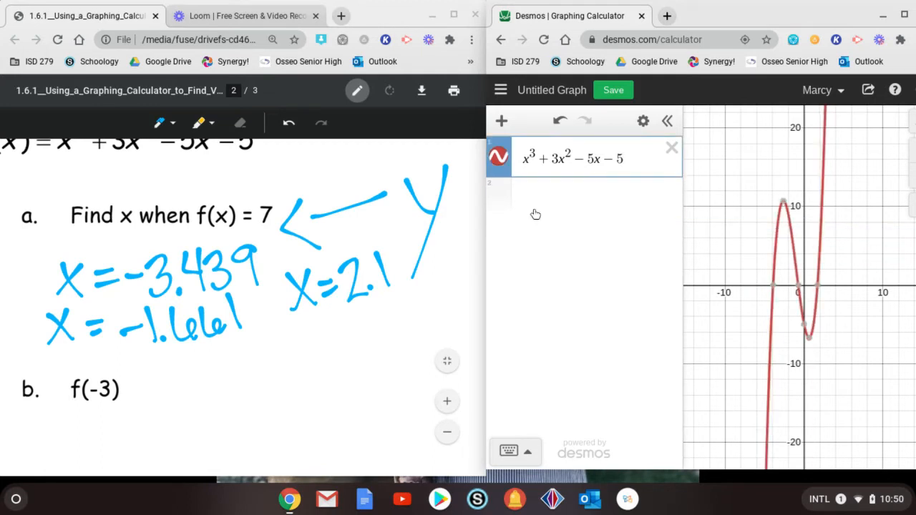
click(526, 201)
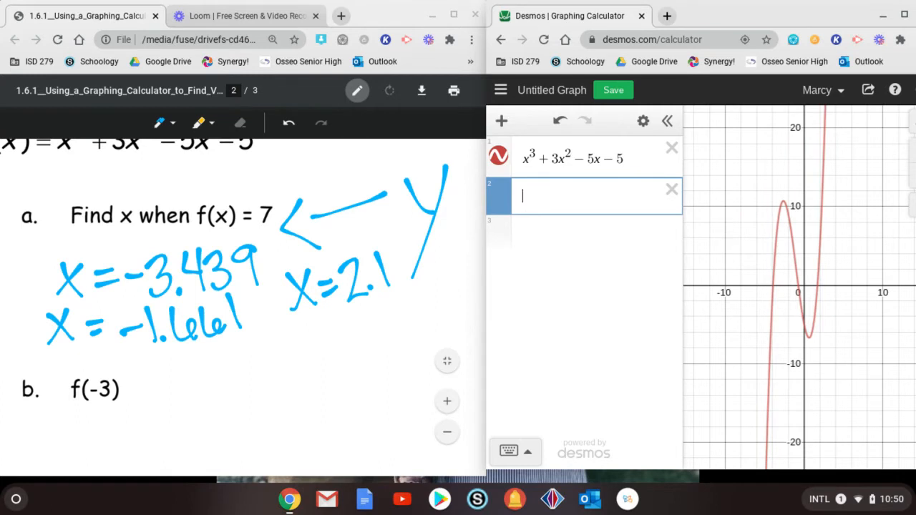
text(x-)
key(BackSpace)
text(=-3)
click(577, 284)
- Read where x = -3 meets the cubic and write = 10 after f(-3) in part b
mouse_move(783, 210)
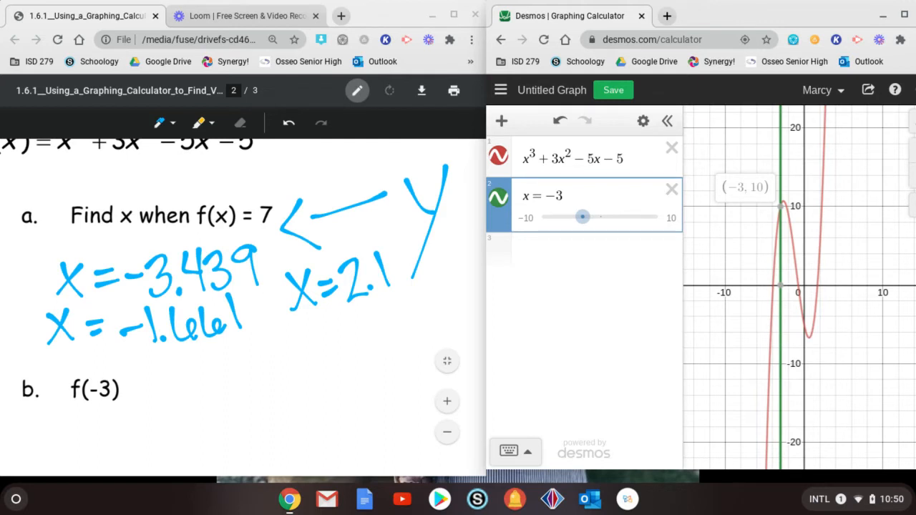
mouse_move(126, 394)
mouse_down()
mouse_move(150, 393)
mouse_move(168, 421)
mouse_up()
drag(184, 389, 176, 393)
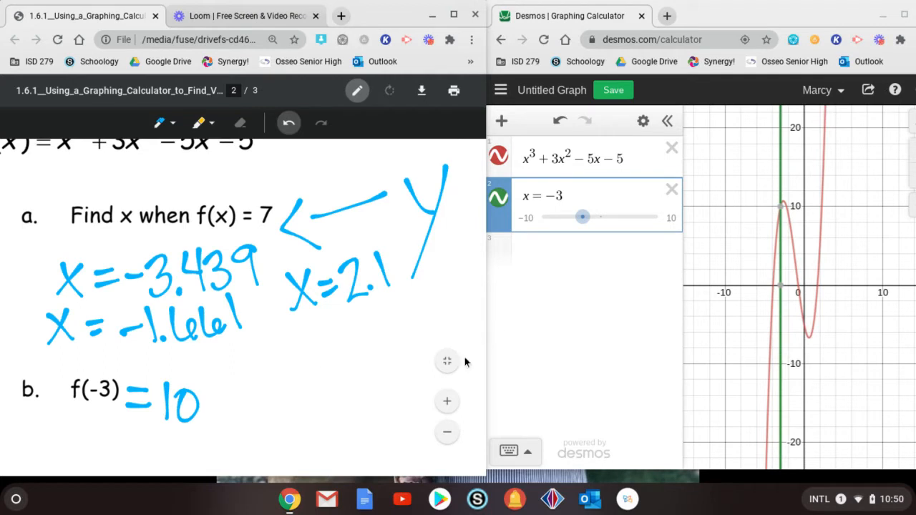
- Replace the line x = -3 in Desmos with y = 0 for finding the zeroes in part c
scroll(317, 365, down, 3)
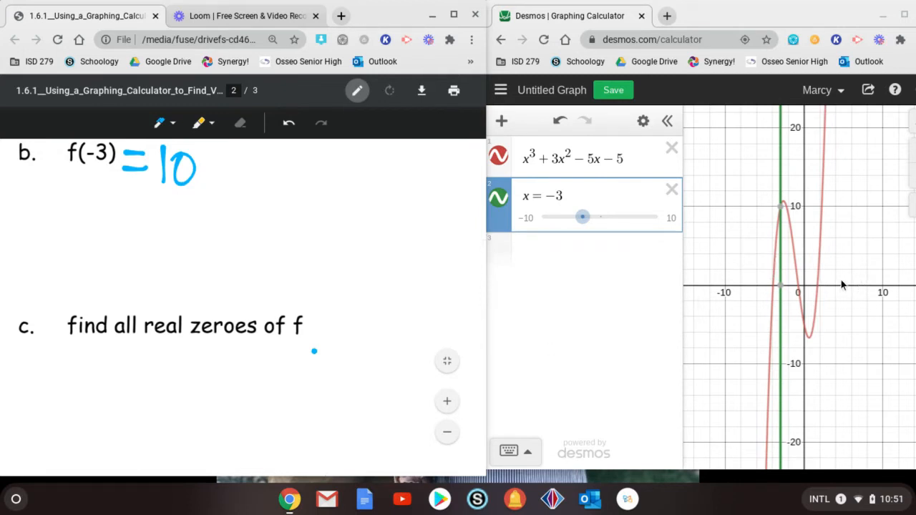
click(563, 195)
key(BackSpace)
key(BackSpace)
key(BackSpace)
key(BackSpace)
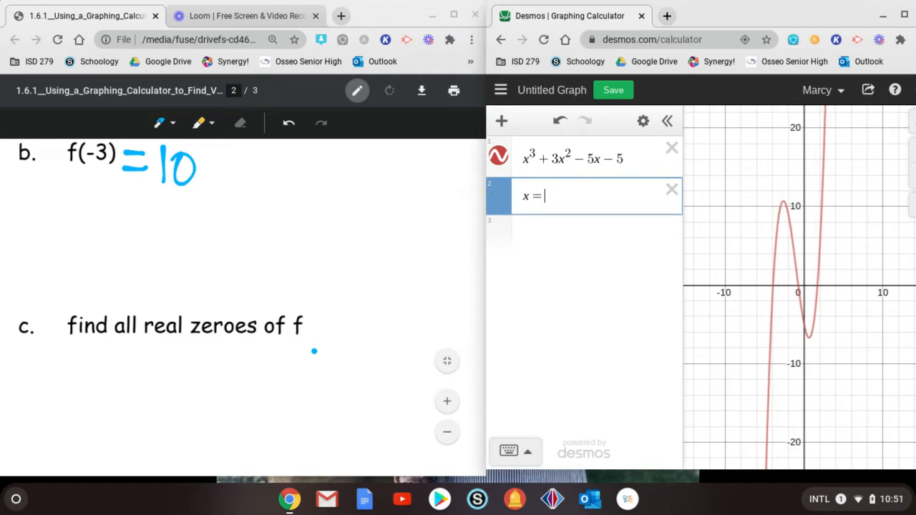
text(y = 0)
key(Return)
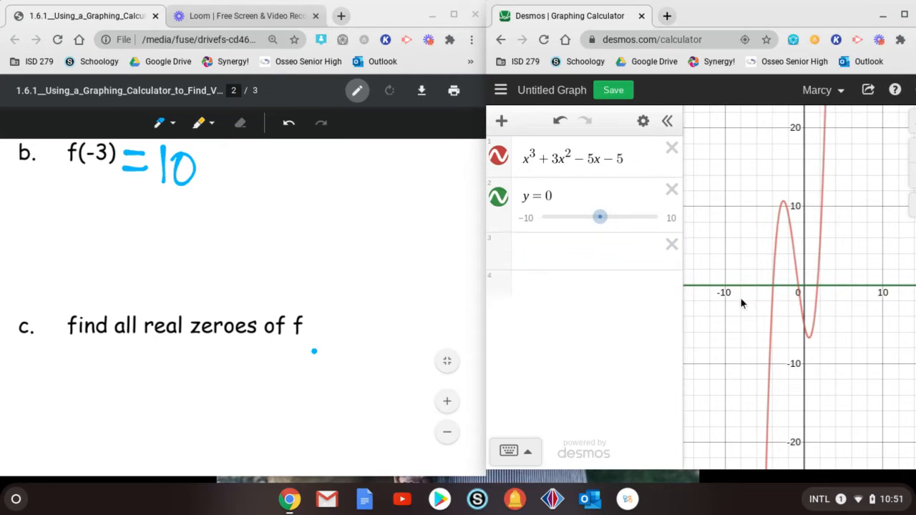
- Label the three points where the cubic crosses the line y = 0 with their coordinates
click(771, 288)
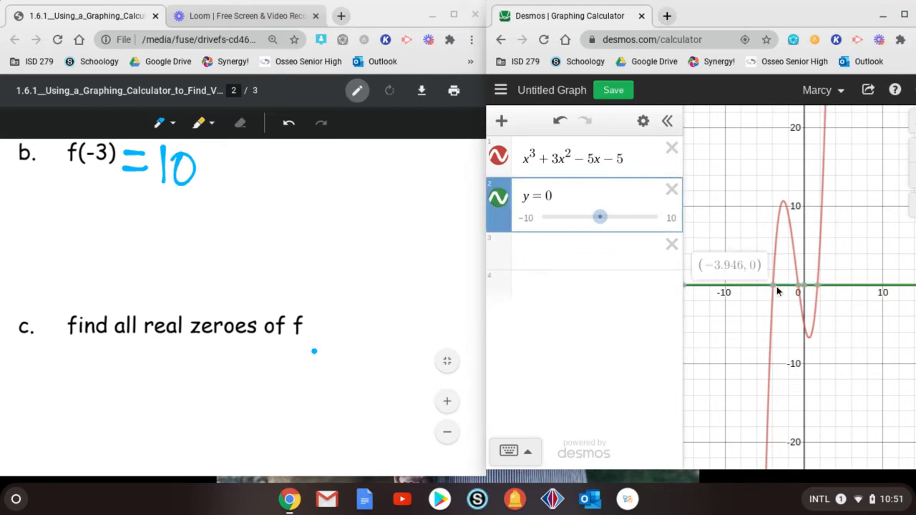
click(776, 287)
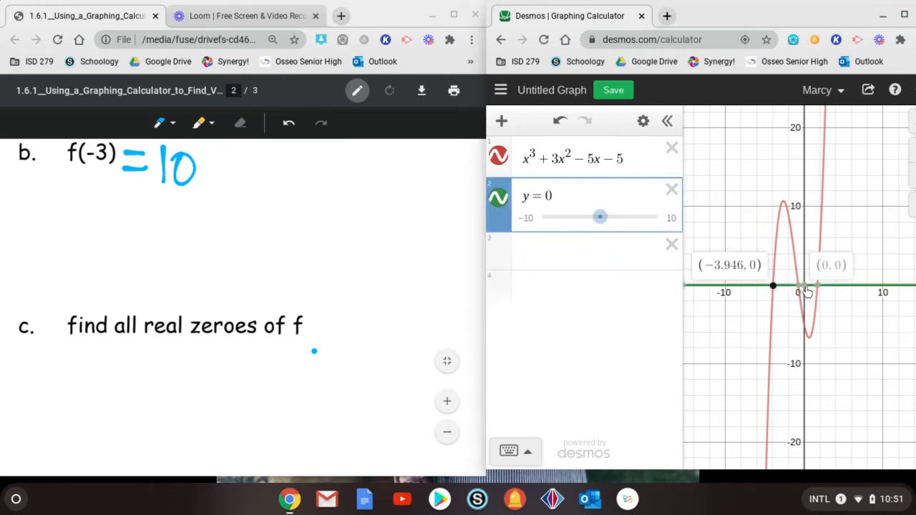
click(799, 287)
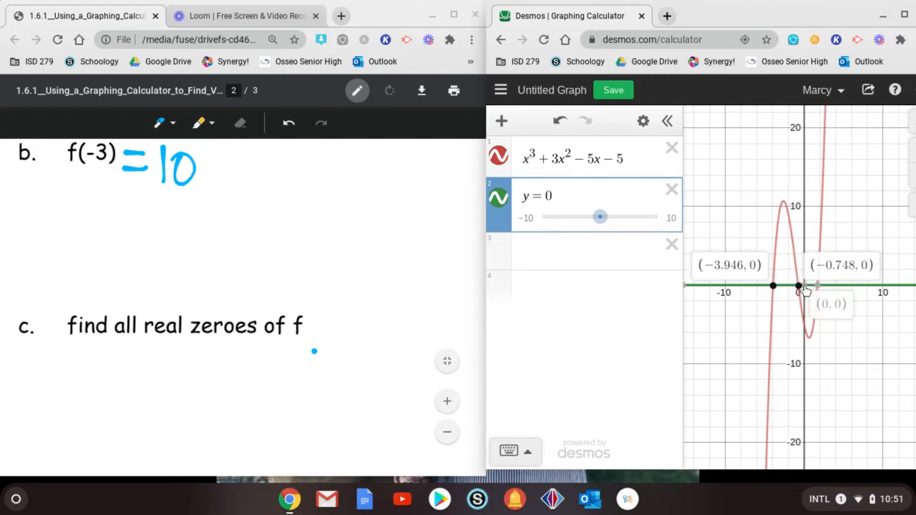
click(819, 287)
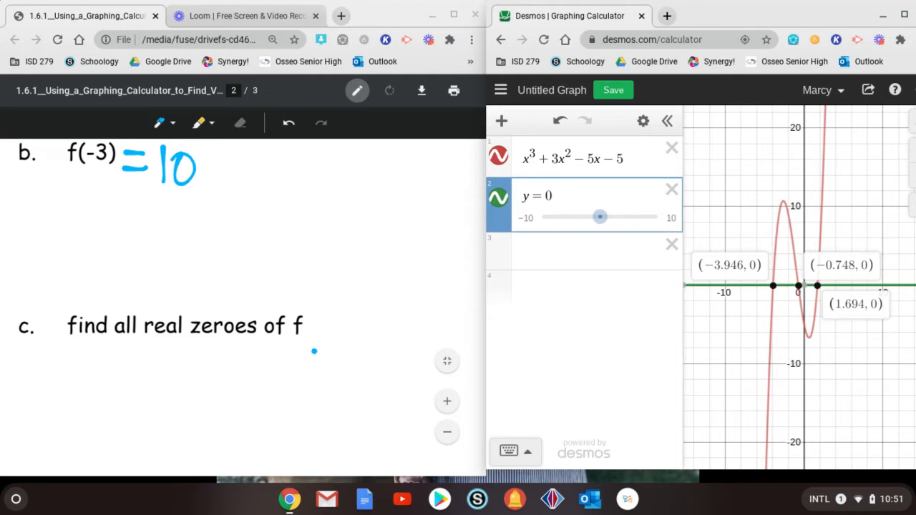
- Write the first zero, (-3.946, 0), under part c, correcting the comma after the 3 to a decimal point
mouse_move(87, 349)
mouse_down()
mouse_move(80, 391)
mouse_move(96, 395)
mouse_move(98, 373)
mouse_move(104, 398)
mouse_move(133, 414)
mouse_up()
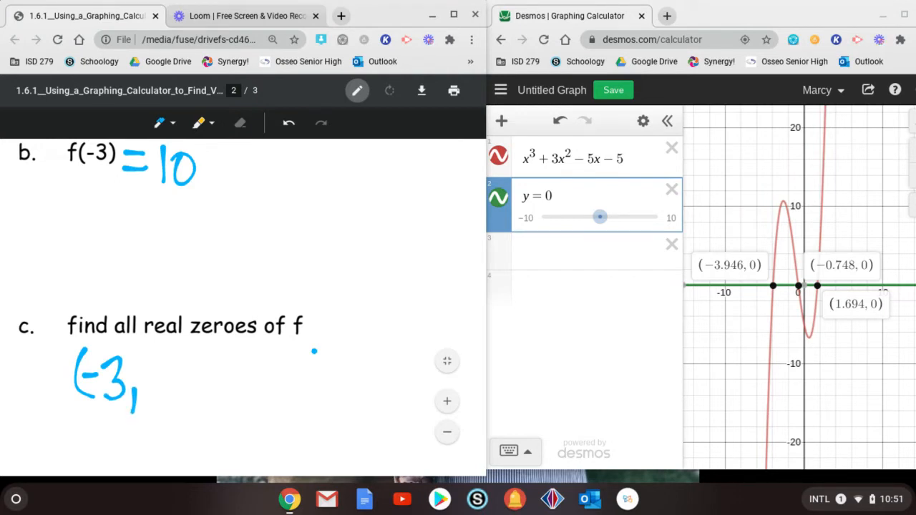
key(ctrl+z)
click(136, 395)
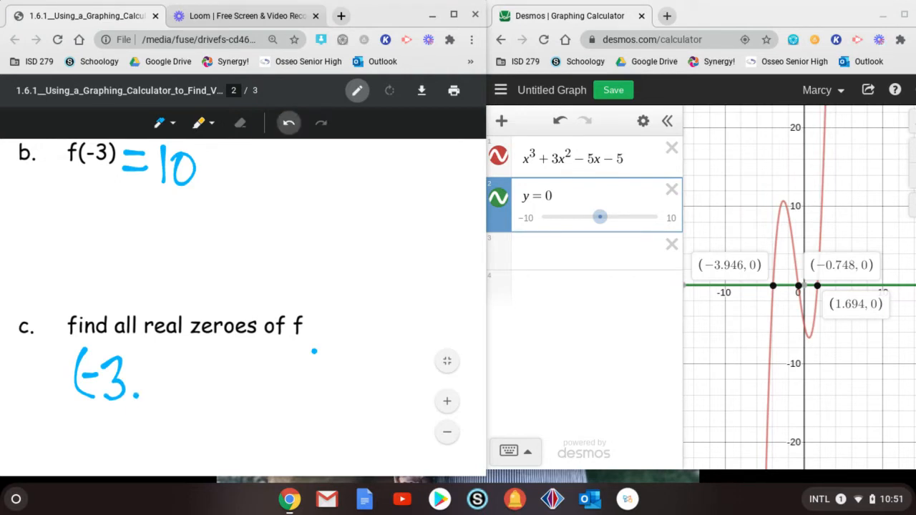
drag(167, 358, 166, 402)
mouse_move(185, 358)
mouse_down()
mouse_move(178, 378)
mouse_move(195, 378)
mouse_up()
mouse_move(190, 355)
mouse_down()
mouse_move(198, 408)
mouse_move(233, 390)
mouse_move(243, 411)
mouse_up()
mouse_move(259, 361)
mouse_down()
mouse_move(255, 394)
mouse_move(248, 371)
mouse_up()
mouse_move(279, 341)
mouse_down()
mouse_move(302, 361)
mouse_move(286, 408)
mouse_up()
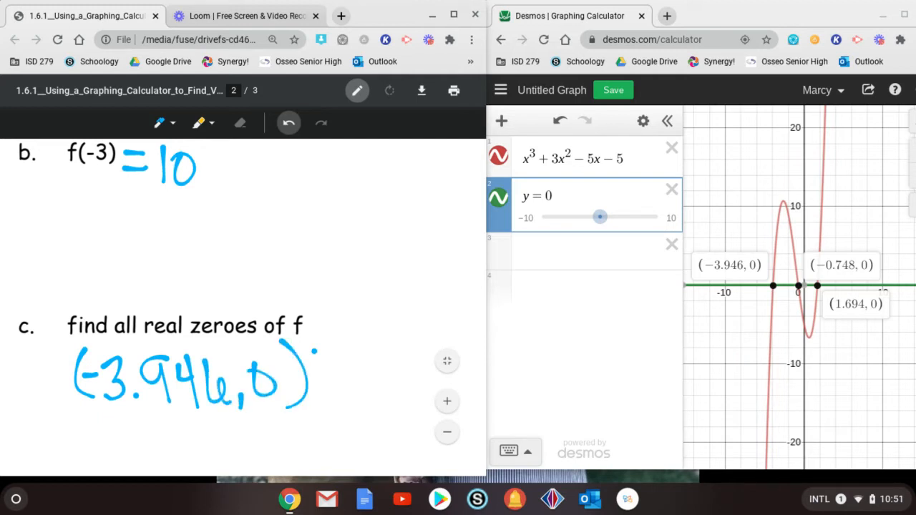
scroll(243, 308, down, 2)
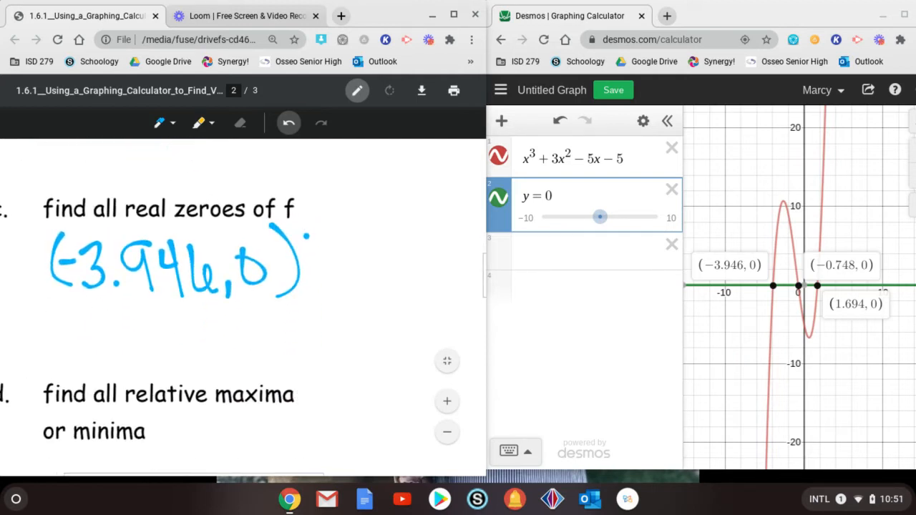
- Write the second zero, (-0.748, 0), below the first one under part c of the PDF
mouse_move(56, 303)
mouse_down()
mouse_move(50, 363)
mouse_move(73, 332)
mouse_move(103, 324)
mouse_up()
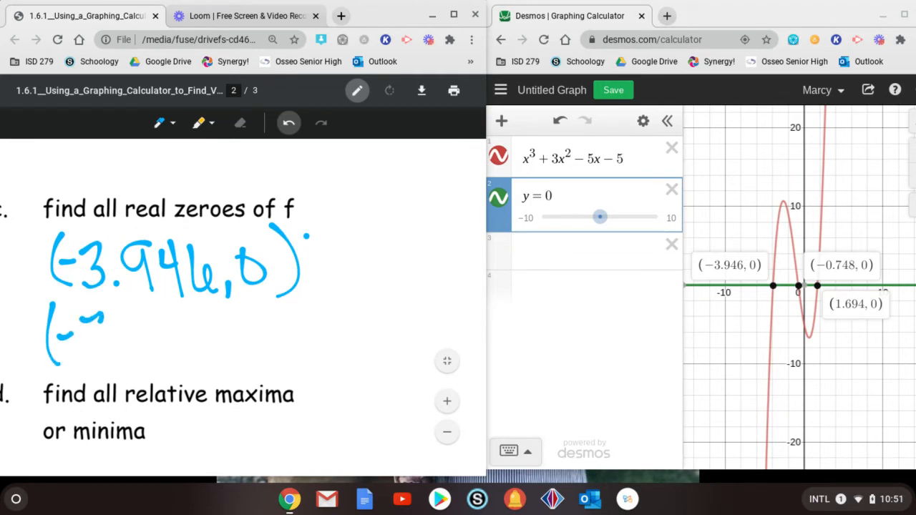
mouse_move(99, 319)
mouse_down()
mouse_move(92, 354)
mouse_move(80, 326)
mouse_move(114, 355)
mouse_move(137, 323)
mouse_move(133, 363)
mouse_up()
mouse_move(122, 345)
mouse_down()
mouse_move(167, 340)
mouse_move(169, 355)
mouse_up()
mouse_move(194, 317)
mouse_down()
mouse_move(187, 358)
mouse_move(184, 312)
mouse_up()
drag(215, 358, 211, 376)
mouse_move(231, 323)
mouse_down()
mouse_move(219, 345)
mouse_move(234, 330)
mouse_up()
mouse_move(243, 309)
mouse_down()
mouse_move(259, 337)
mouse_move(252, 364)
mouse_up()
- Write the third zero, (1.694, 0), beside the other two under part c
mouse_move(302, 279)
mouse_down()
mouse_move(290, 307)
mouse_move(306, 345)
mouse_up()
click(325, 332)
mouse_move(313, 294)
mouse_down()
mouse_move(320, 338)
mouse_move(342, 319)
mouse_move(348, 337)
mouse_up()
mouse_move(366, 295)
mouse_down()
mouse_move(355, 309)
mouse_move(368, 331)
mouse_up()
mouse_move(374, 291)
mouse_down()
mouse_move(369, 315)
mouse_move(389, 312)
mouse_up()
drag(383, 289, 397, 351)
drag(413, 299, 431, 345)
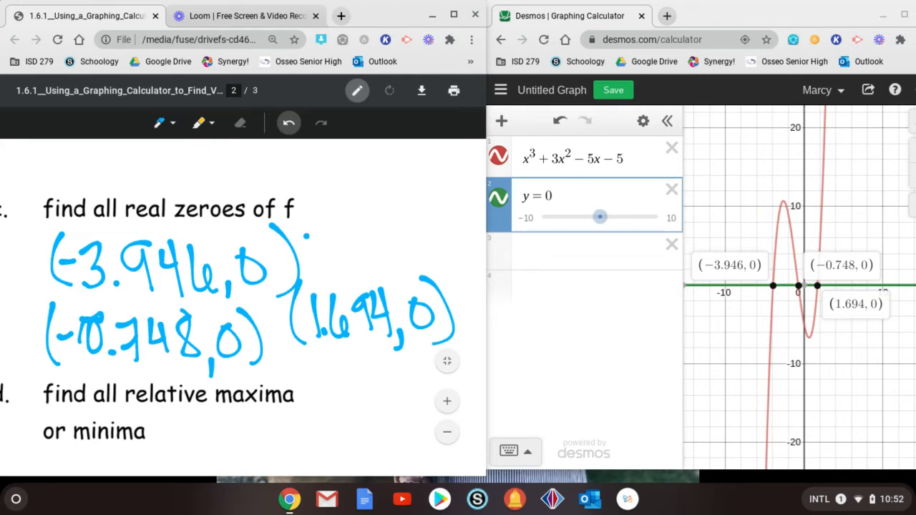
- Remove the line y = 0 from Desmos and label the cubic's relative maximum and minimum with their coordinates
scroll(243, 308, down, 2)
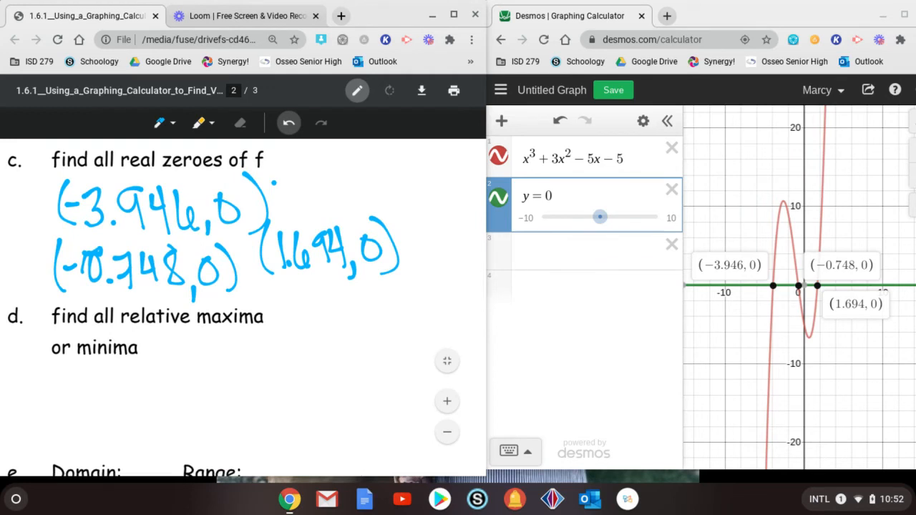
click(671, 190)
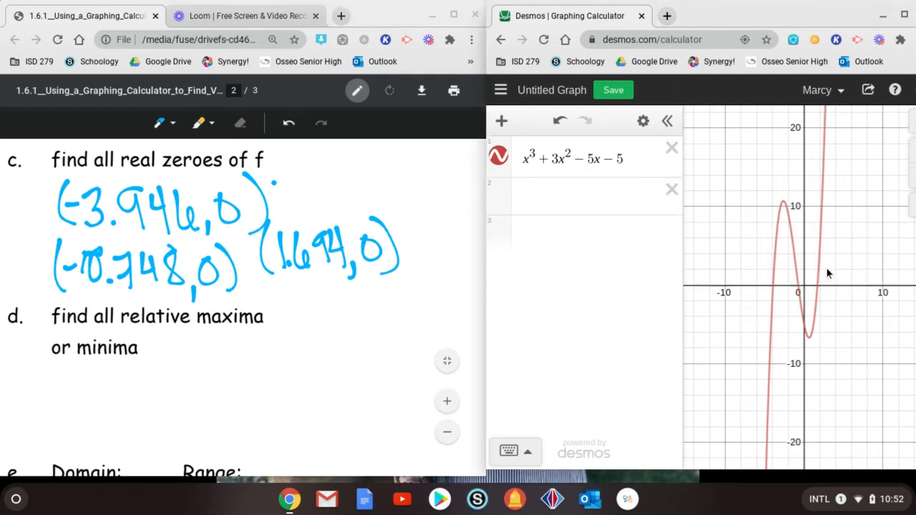
click(784, 206)
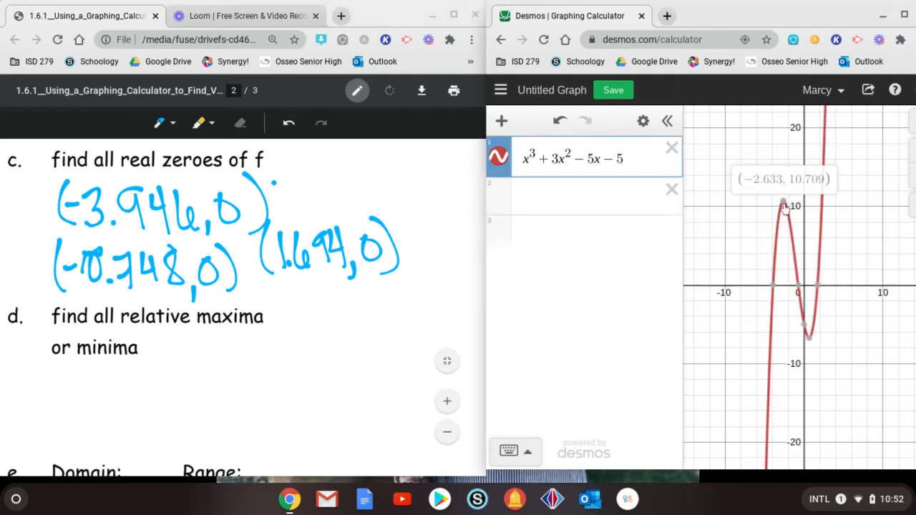
click(784, 205)
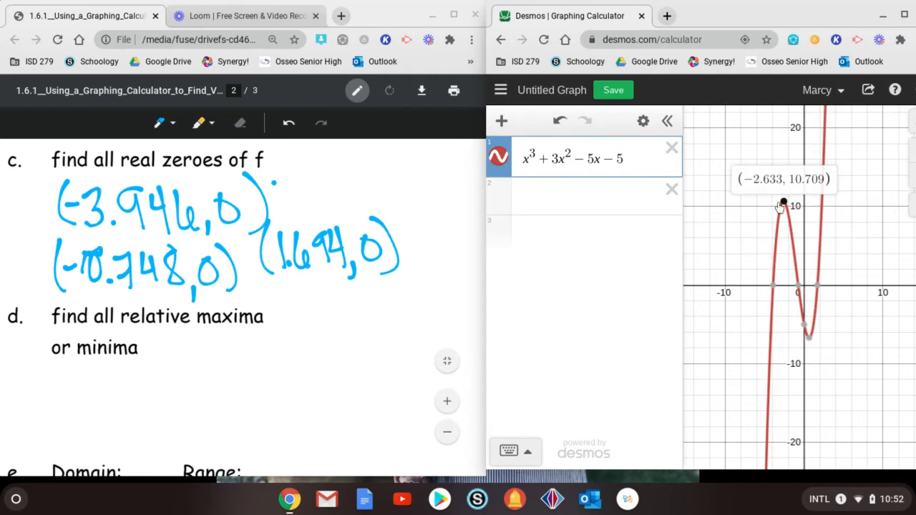
click(809, 341)
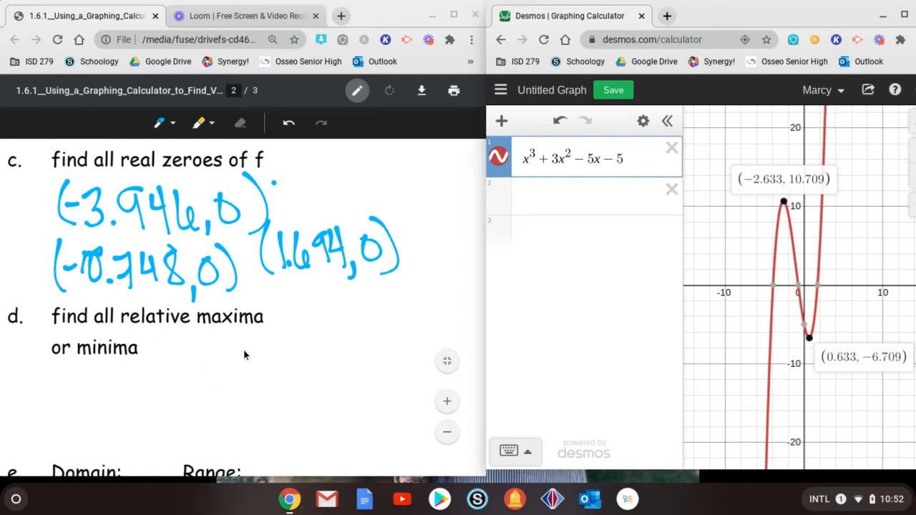
- Write Max → (-2.633, 10.709) under part d of the worksheet
mouse_move(48, 396)
mouse_down()
mouse_move(52, 369)
mouse_move(79, 390)
mouse_move(123, 393)
mouse_move(99, 398)
mouse_move(154, 380)
mouse_up()
mouse_move(151, 369)
mouse_down()
mouse_move(161, 378)
mouse_move(156, 396)
mouse_up()
mouse_move(198, 345)
mouse_down()
mouse_move(194, 400)
mouse_move(207, 379)
mouse_move(226, 390)
mouse_up()
click(234, 389)
mouse_move(256, 363)
mouse_down()
mouse_move(261, 386)
mouse_move(258, 378)
mouse_up()
mouse_move(265, 357)
mouse_down()
mouse_move(278, 368)
mouse_move(266, 389)
mouse_move(295, 370)
mouse_up()
mouse_move(295, 369)
mouse_down()
mouse_move(286, 392)
mouse_move(307, 404)
mouse_up()
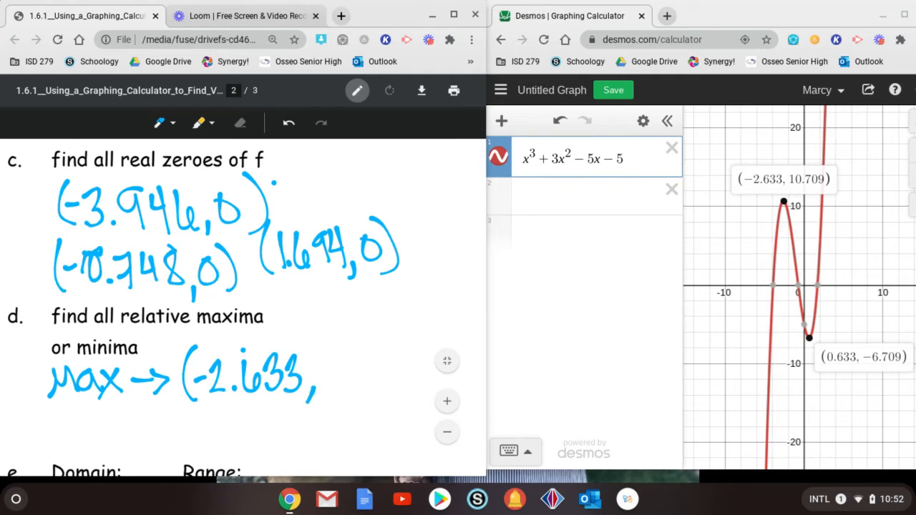
drag(320, 356, 320, 393)
mouse_move(337, 358)
mouse_down()
mouse_move(331, 376)
mouse_move(340, 361)
mouse_move(368, 360)
mouse_move(363, 394)
mouse_up()
click(350, 386)
drag(380, 369, 398, 395)
drag(392, 337, 398, 405)
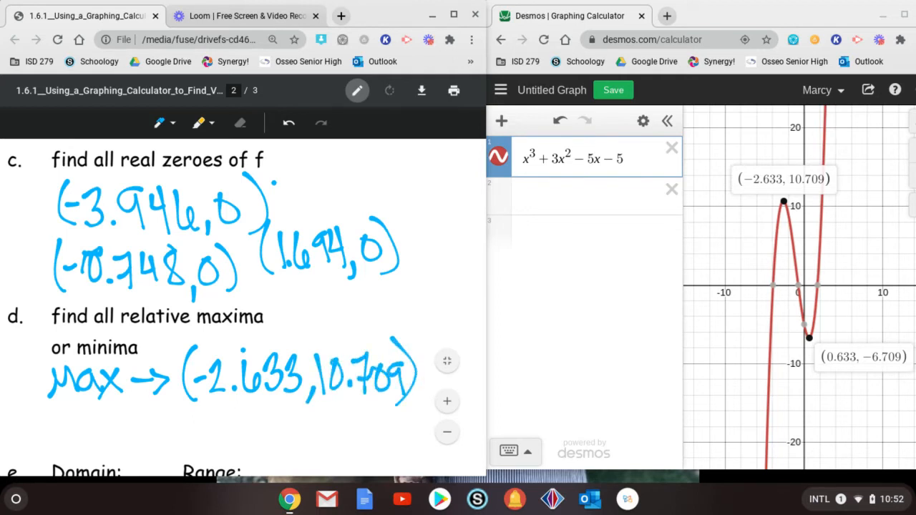
- Write Min → (.633, -6.709) below the maximum in part d
mouse_move(49, 446)
mouse_down()
mouse_move(73, 415)
mouse_move(84, 443)
mouse_up()
mouse_move(91, 428)
mouse_down()
mouse_move(94, 441)
mouse_move(131, 445)
mouse_move(159, 428)
mouse_up()
click(87, 415)
mouse_move(152, 418)
mouse_down()
mouse_move(175, 422)
mouse_move(166, 449)
mouse_up()
drag(203, 413, 206, 462)
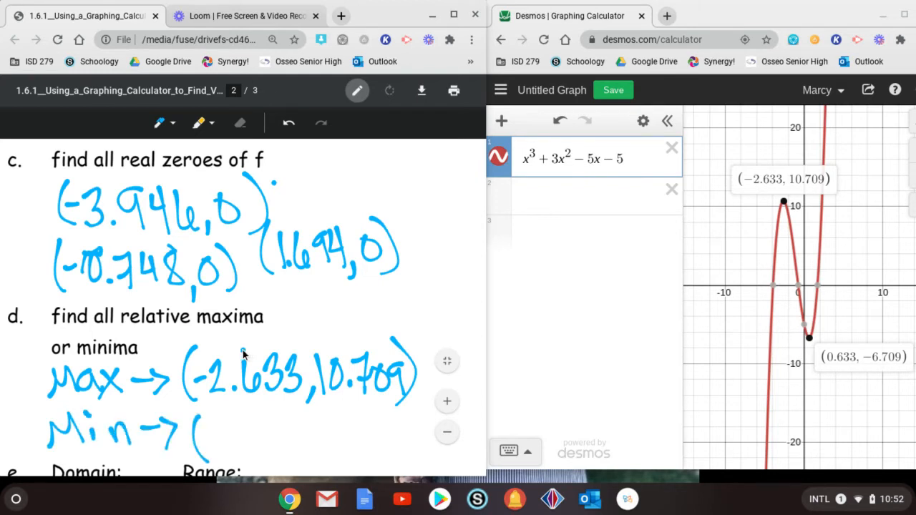
click(217, 448)
mouse_move(243, 418)
mouse_down()
mouse_move(235, 456)
mouse_move(230, 440)
mouse_up()
mouse_move(251, 421)
mouse_down()
mouse_move(259, 434)
mouse_move(252, 453)
mouse_move(286, 434)
mouse_move(275, 453)
mouse_up()
drag(299, 454, 295, 473)
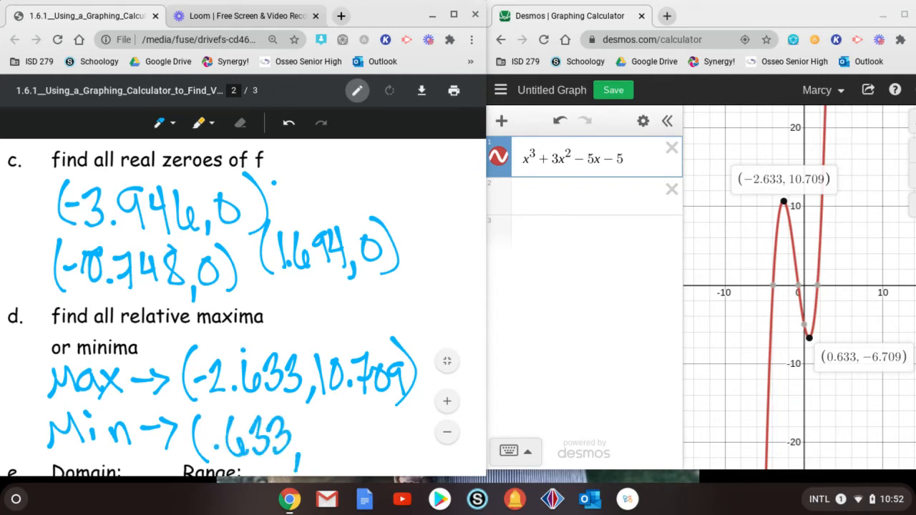
mouse_move(304, 436)
mouse_down()
mouse_move(358, 447)
mouse_move(371, 430)
mouse_up()
click(351, 448)
drag(386, 420, 384, 426)
mouse_move(403, 419)
mouse_down()
mouse_move(394, 423)
mouse_move(399, 451)
mouse_up()
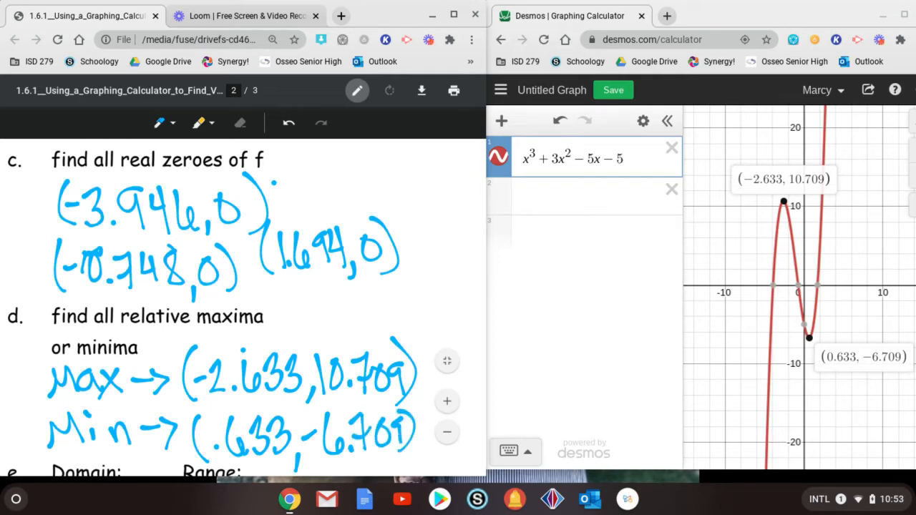
- Examine how far the cubic extends in Desmos and write ℝ for both the domain and the range in part e
scroll(164, 345, down, 3)
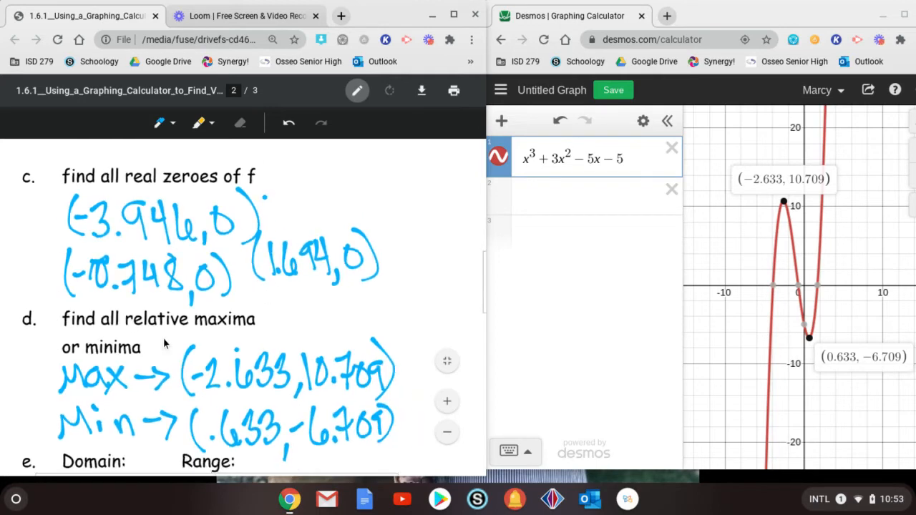
scroll(164, 345, down, 3)
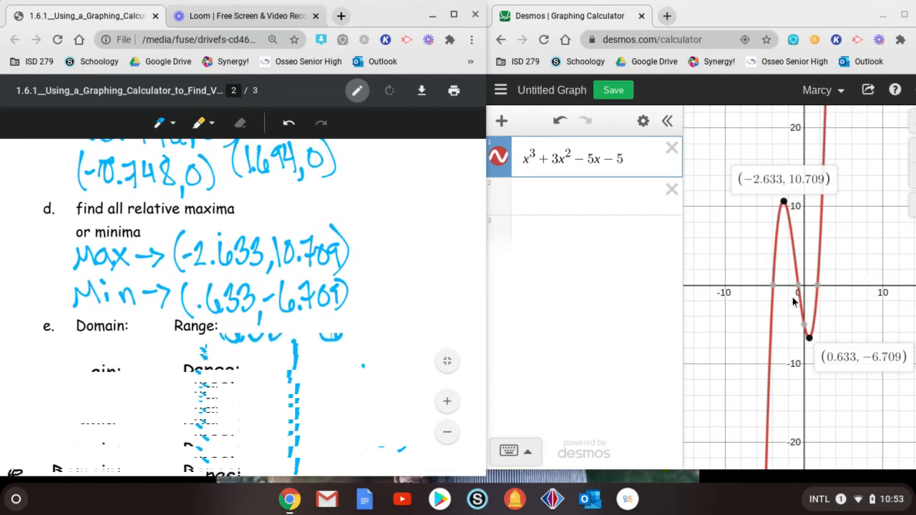
scroll(793, 302, down, 8)
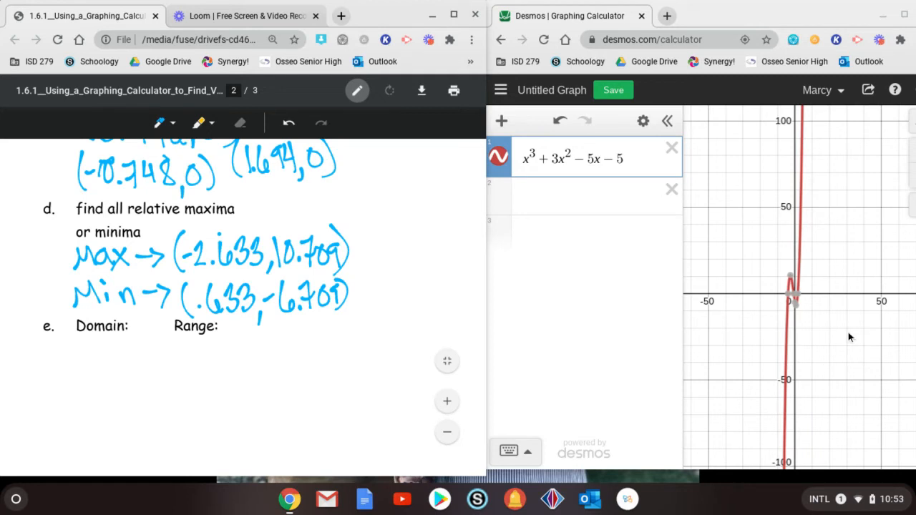
mouse_move(802, 123)
mouse_down()
mouse_move(781, 312)
mouse_move(781, 447)
mouse_move(781, 437)
mouse_up()
mouse_move(98, 345)
mouse_down()
mouse_move(98, 377)
mouse_move(110, 378)
mouse_move(109, 363)
mouse_move(125, 379)
mouse_up()
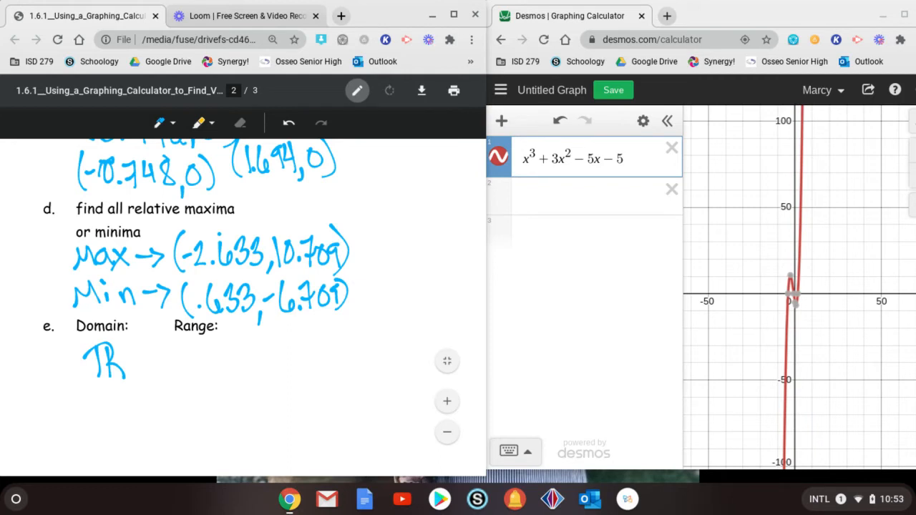
mouse_move(216, 342)
mouse_down()
mouse_move(215, 377)
mouse_move(240, 368)
mouse_move(243, 375)
mouse_up()
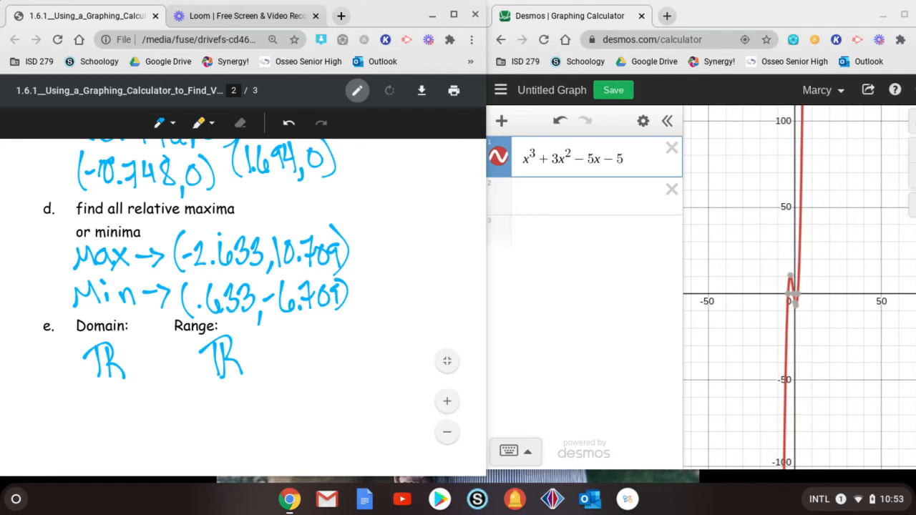
- Go to the quartic problem on page 3 and change the first term of the Desmos expression to x^4
scroll(243, 308, down, 4)
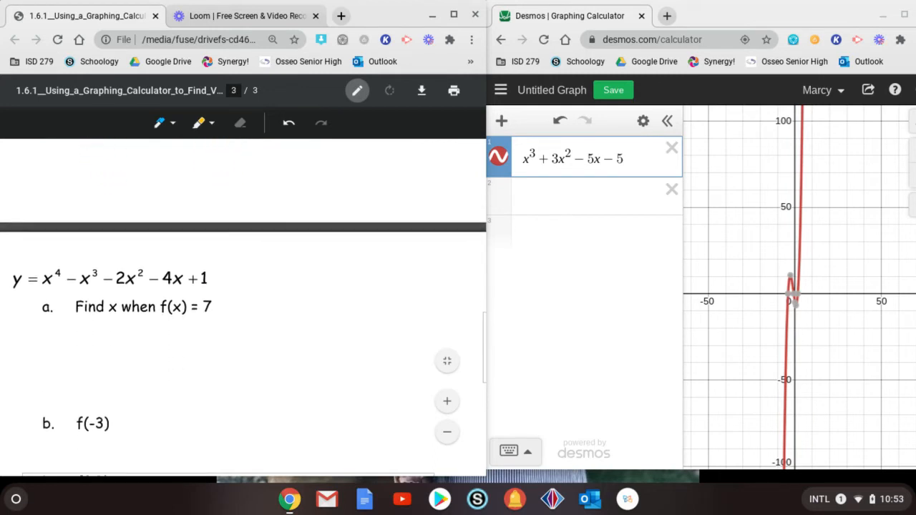
scroll(243, 308, down, 1)
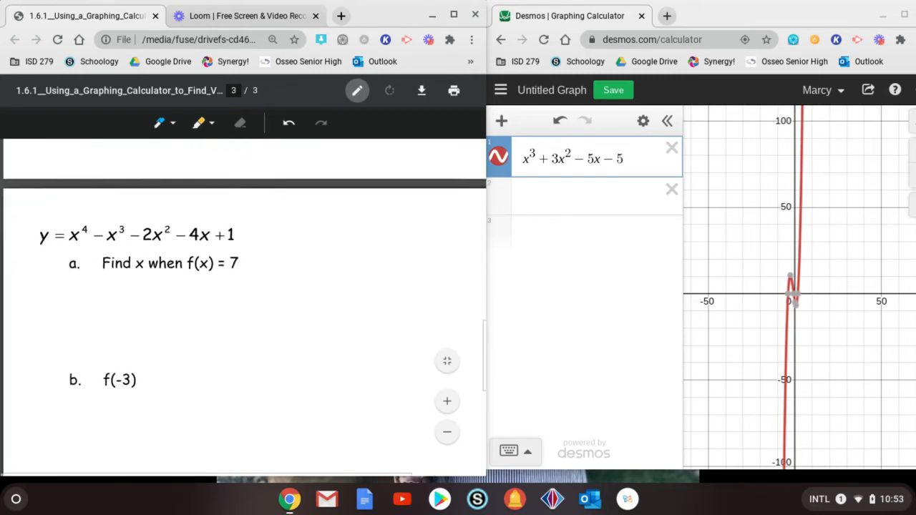
click(533, 156)
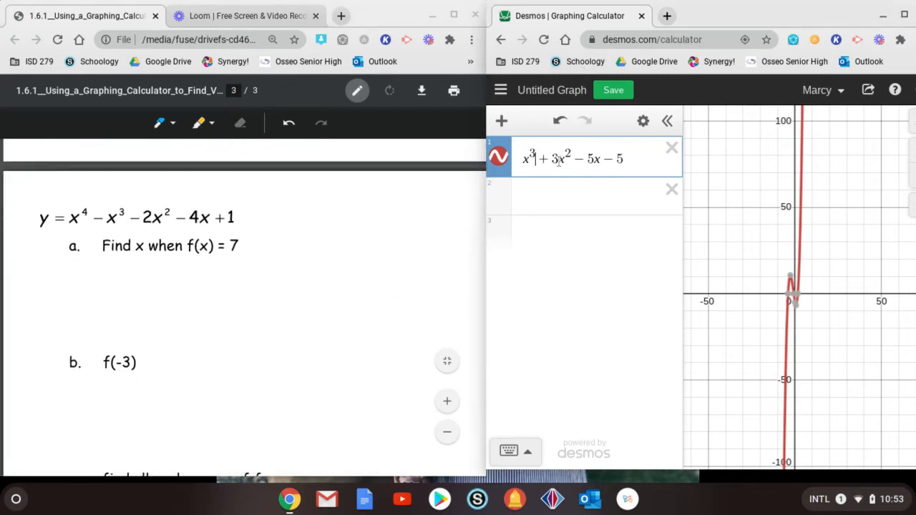
key(BackSpace)
text(4)
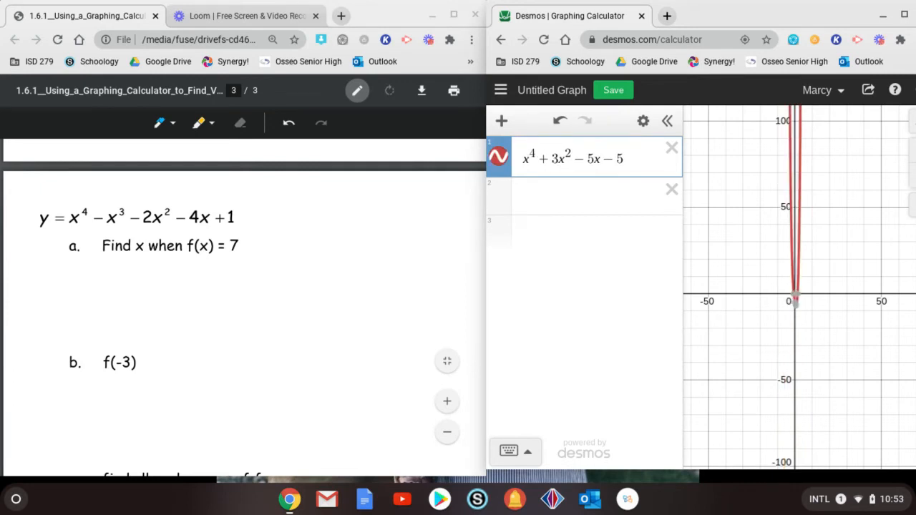
- Change the second term of the Desmos expression to -x^3
key(Right)
key(Right)
key(Left)
key(Left)
key(Right)
key(Right)
key(BackSpace)
text(-)
key(Right)
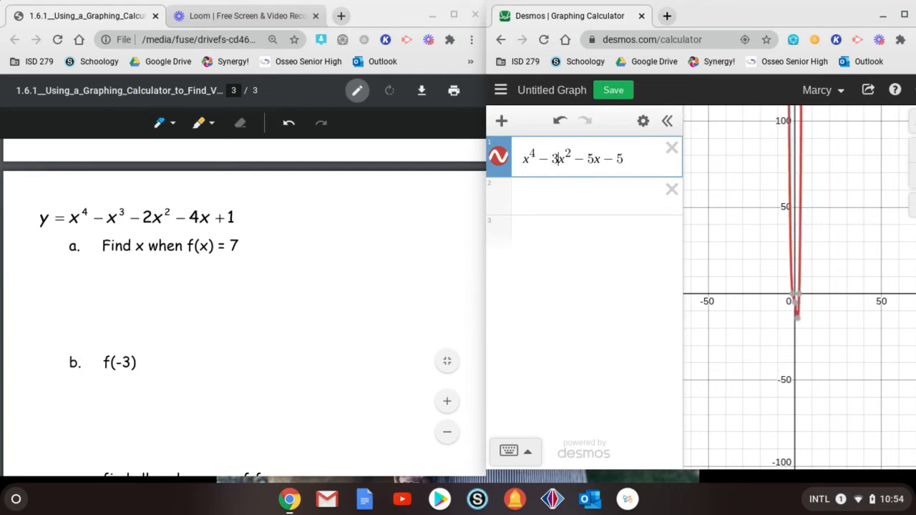
key(BackSpace)
key(Right)
key(Right)
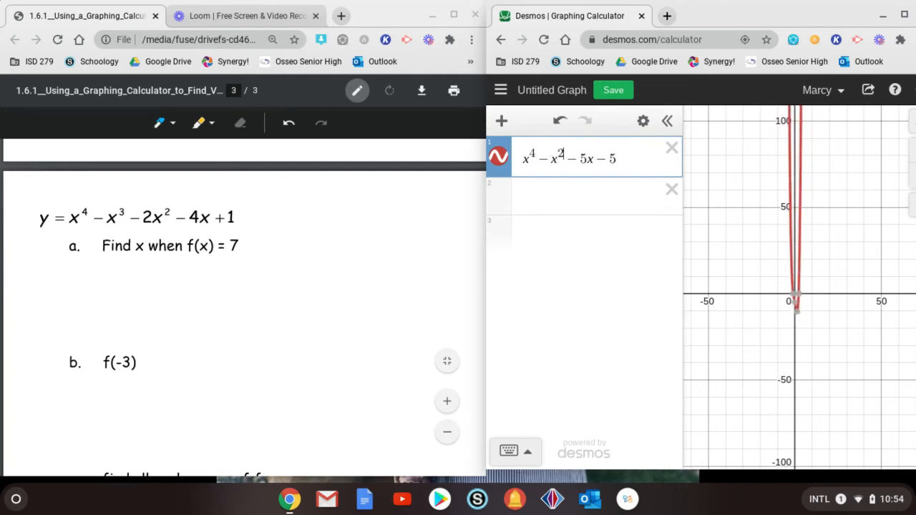
key(BackSpace)
text(4)
key(BackSpace)
text(3)
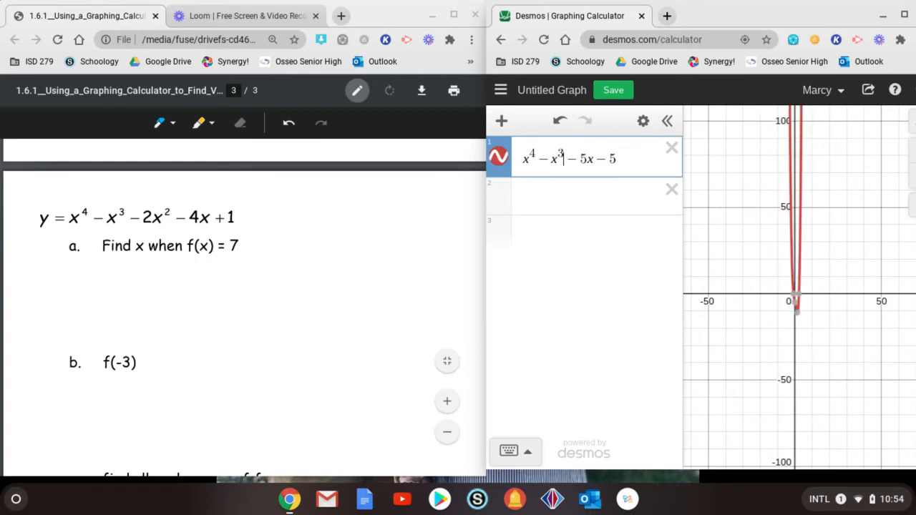
- Replace the remaining terms after x^4 - x^3 in the Desmos expression with -2x^2 - 4x + 1
key(Right)
key(Right)
key(Right)
key(BackSpace)
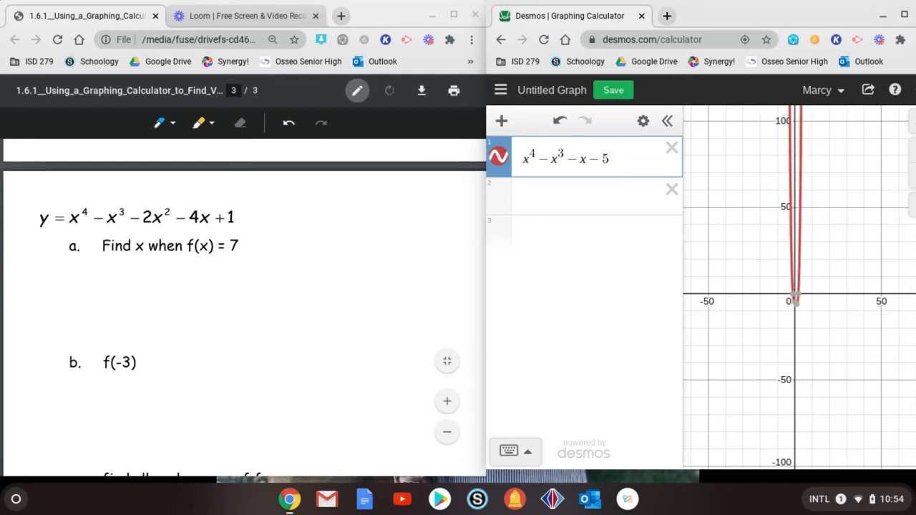
text(2)
key(Right)
click(620, 162)
key(BackSpace)
key(BackSpace)
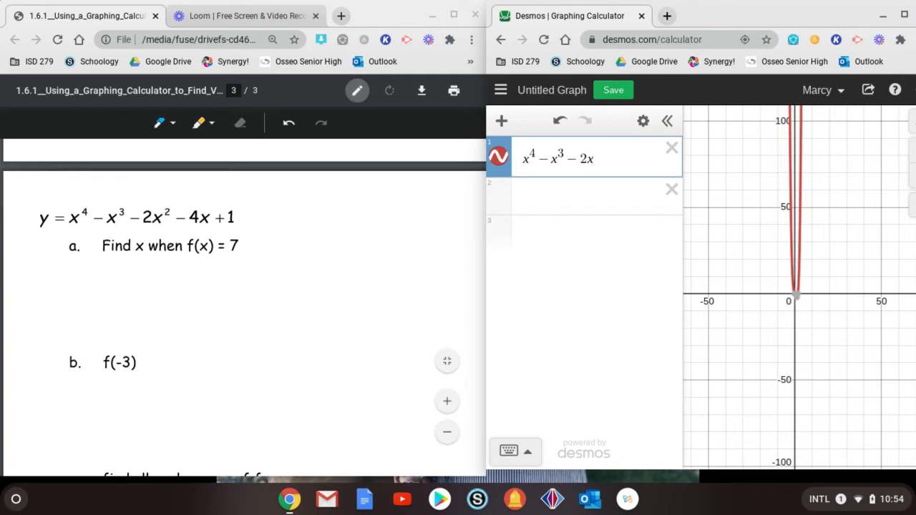
text(6)
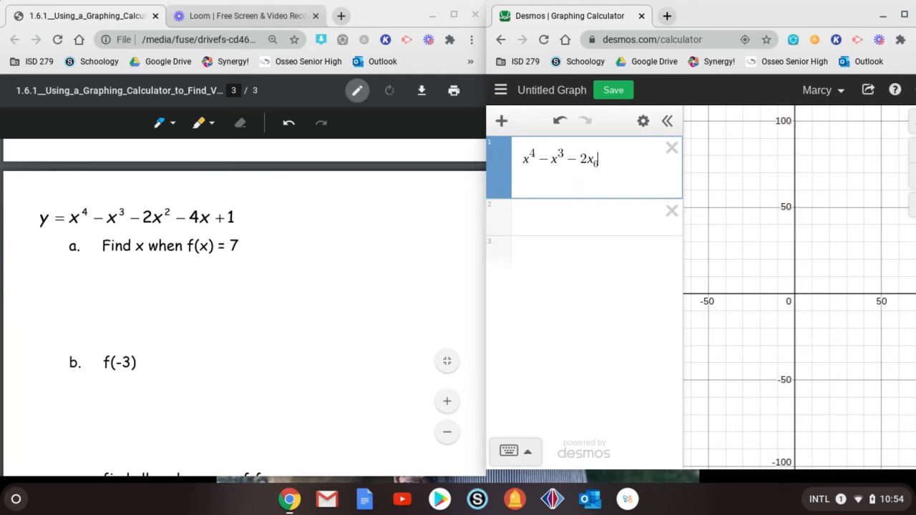
key(BackSpace)
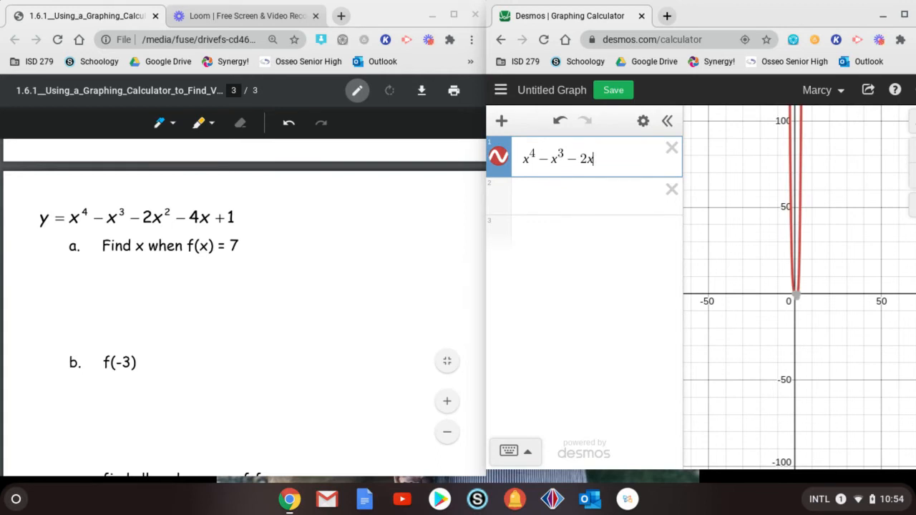
text(^2)
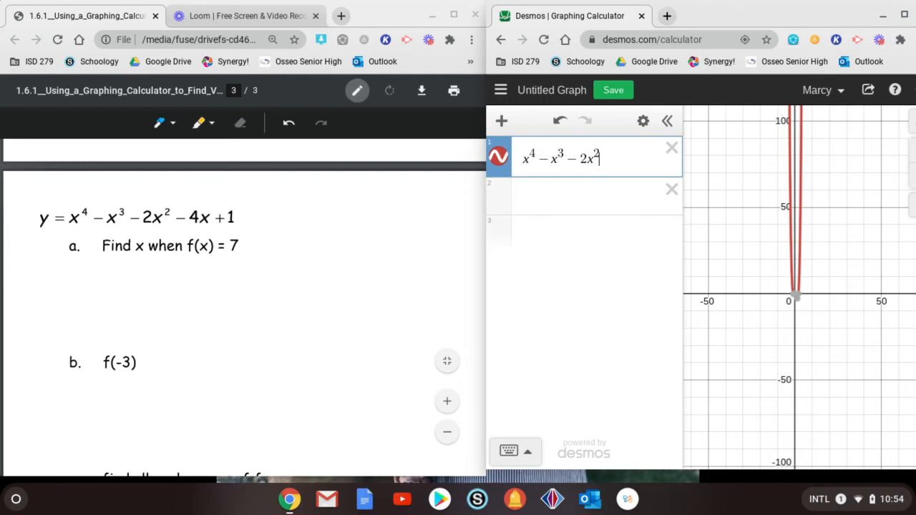
text(-4x)
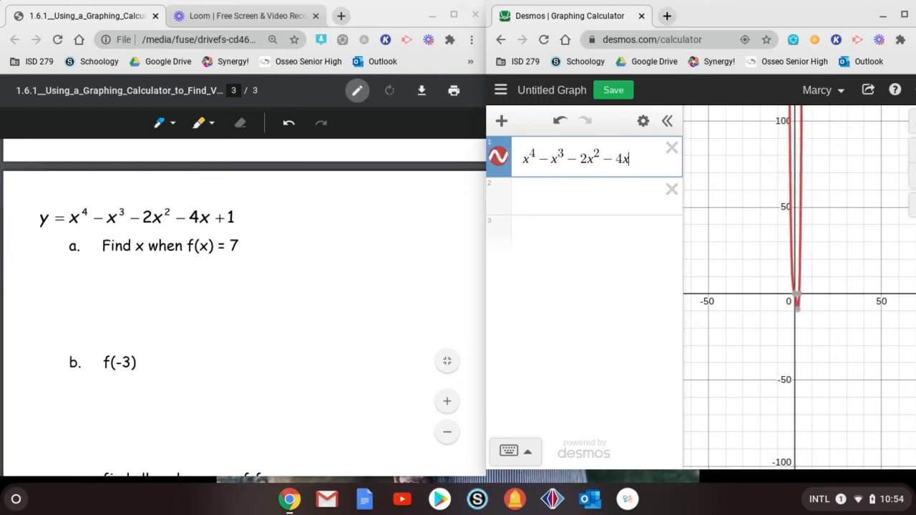
text(+1)
scroll(809, 278, up, 5)
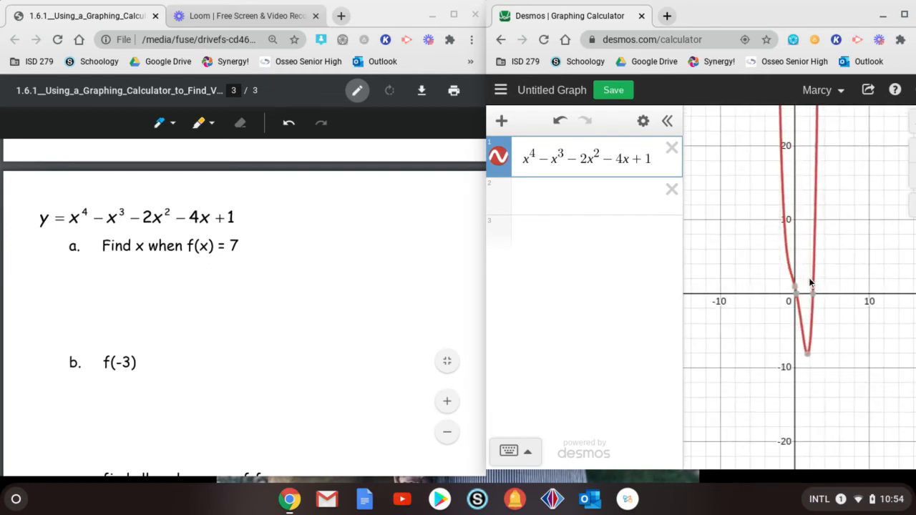
scroll(811, 282, up, 3)
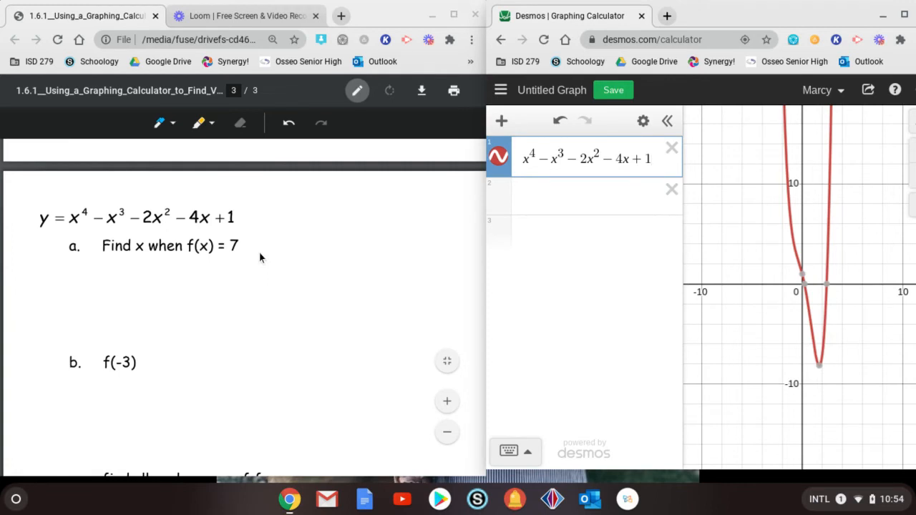
- Annotate the 7 in part a of the quartic problem with an arrow from a handwritten y
mouse_move(271, 233)
mouse_down()
mouse_move(239, 247)
mouse_move(250, 254)
mouse_up()
drag(281, 225, 294, 232)
drag(297, 213, 292, 252)
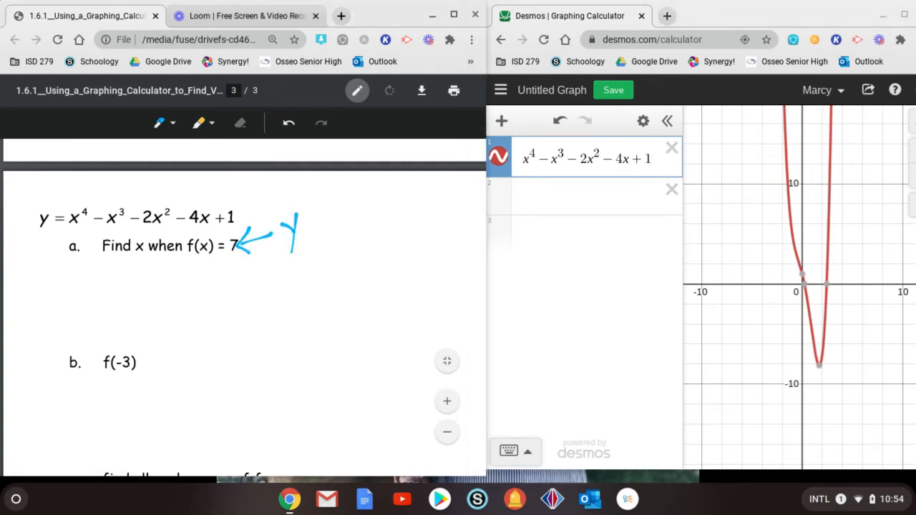
- Graph the line y = 7 as a second expression in Desmos for part a
click(564, 192)
text(y=7)
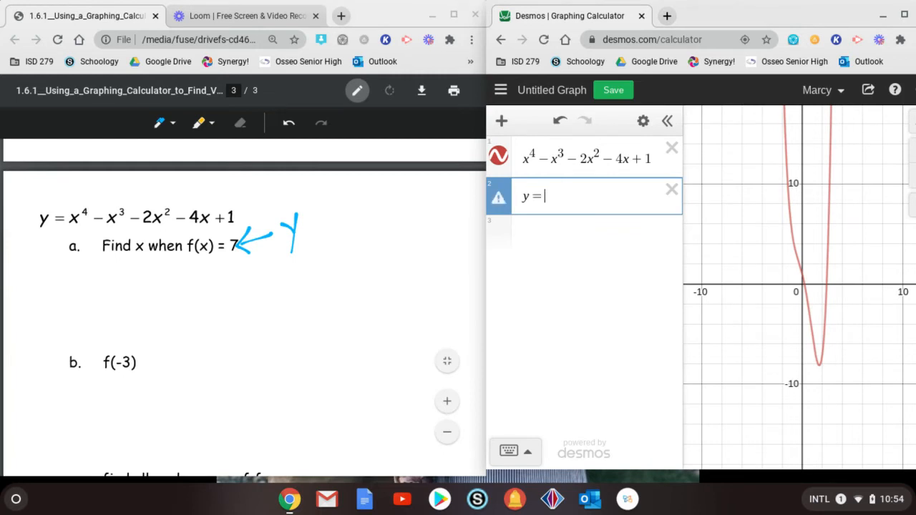
key(Return)
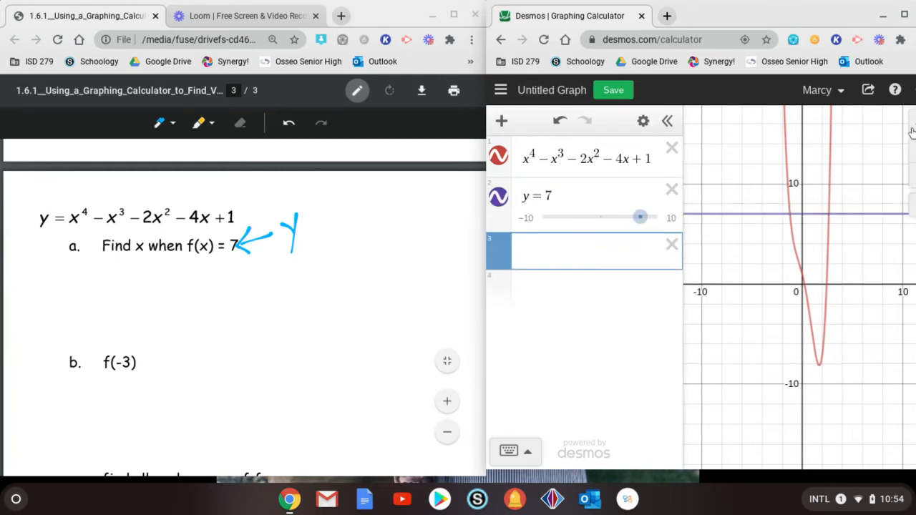
- Show the coordinates of both points where the quartic crosses the line y = 7
click(793, 218)
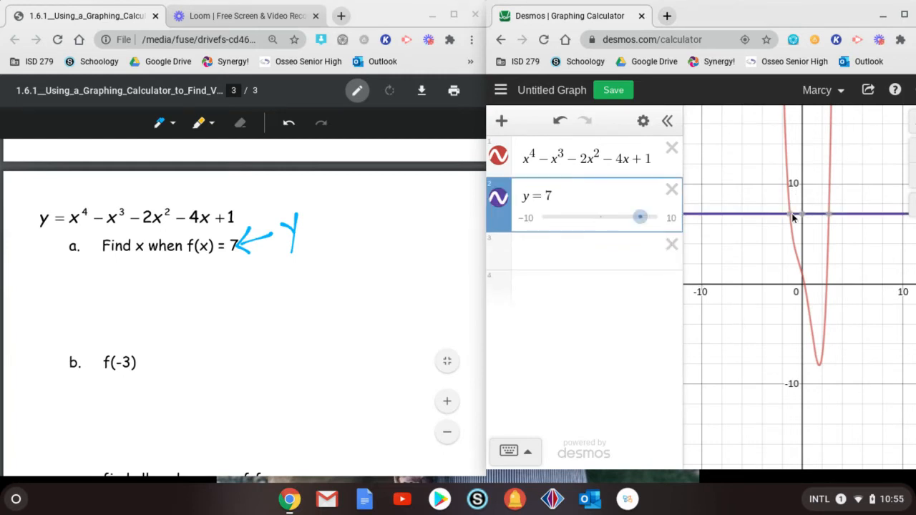
click(792, 216)
click(829, 217)
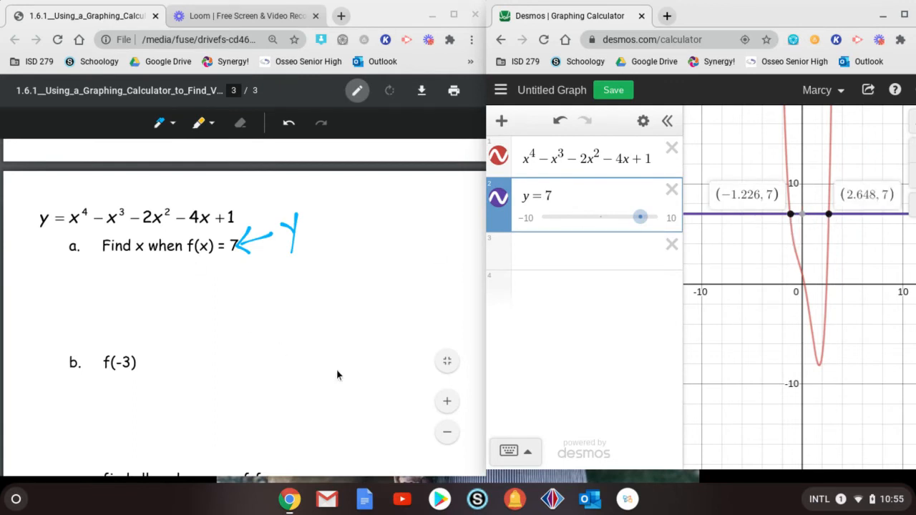
- Handwrite the part a answers x = -1.226 and x = 2.648 beneath the question on the worksheet
mouse_move(101, 268)
mouse_down()
mouse_move(120, 290)
mouse_move(102, 294)
mouse_move(139, 277)
mouse_up()
drag(129, 286, 204, 289)
click(184, 288)
mouse_move(199, 269)
mouse_down()
mouse_move(206, 289)
mouse_move(224, 288)
mouse_up()
mouse_move(232, 265)
mouse_down()
mouse_move(226, 285)
mouse_move(236, 280)
mouse_up()
drag(103, 310, 123, 335)
mouse_move(124, 310)
mouse_down()
mouse_move(101, 336)
mouse_move(149, 320)
mouse_up()
mouse_move(131, 332)
mouse_down()
mouse_move(188, 338)
mouse_move(199, 325)
mouse_move(208, 333)
mouse_move(228, 322)
mouse_move(226, 336)
mouse_move(237, 337)
mouse_move(244, 311)
mouse_up()
click(192, 335)
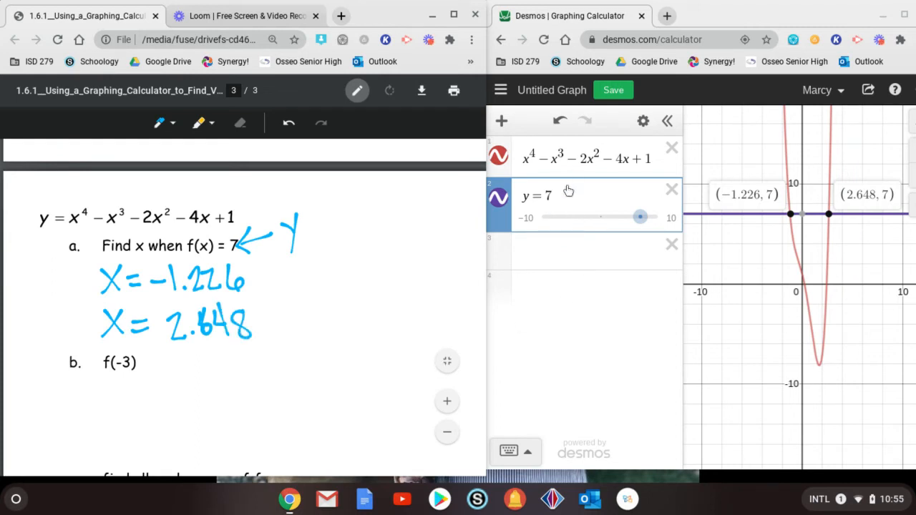
- Replace the y = 7 expression in Desmos with the vertical line x = -3 for part b
click(561, 199)
click(561, 199)
key(BackSpace)
key(BackSpace)
key(BackSpace)
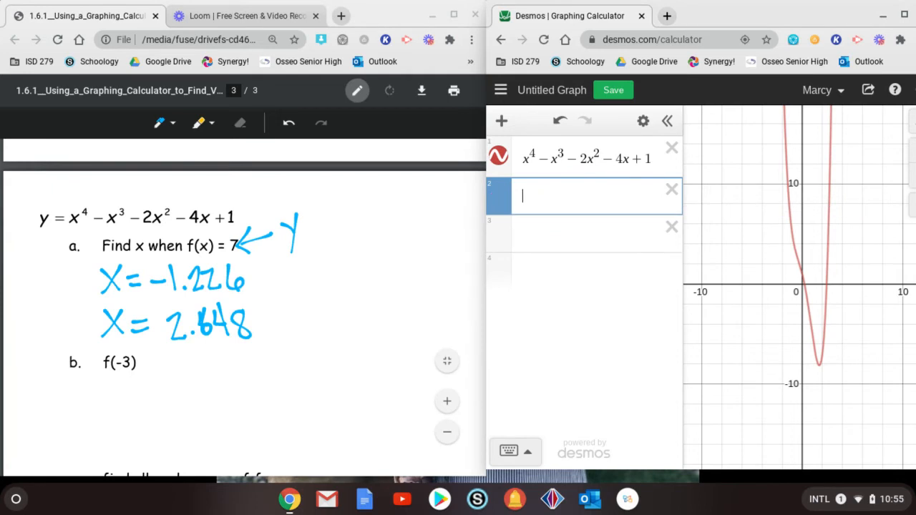
text(x=-3)
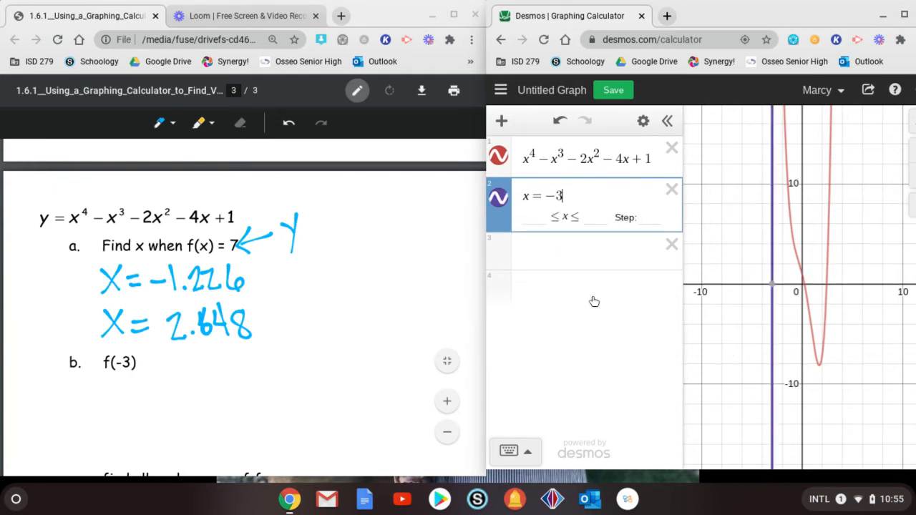
key(Return)
- Locate the point where the quartic meets the line x = -3 and show its coordinates
scroll(807, 222, up, 3)
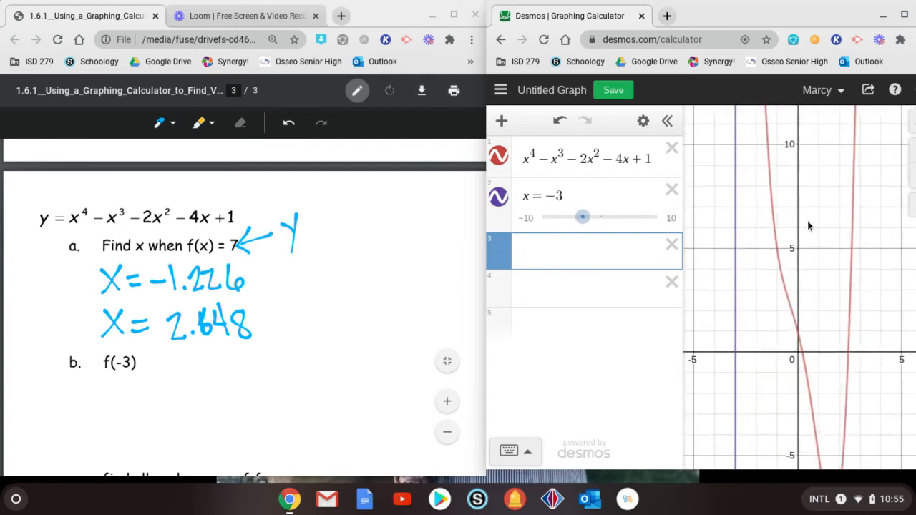
drag(809, 226, 803, 498)
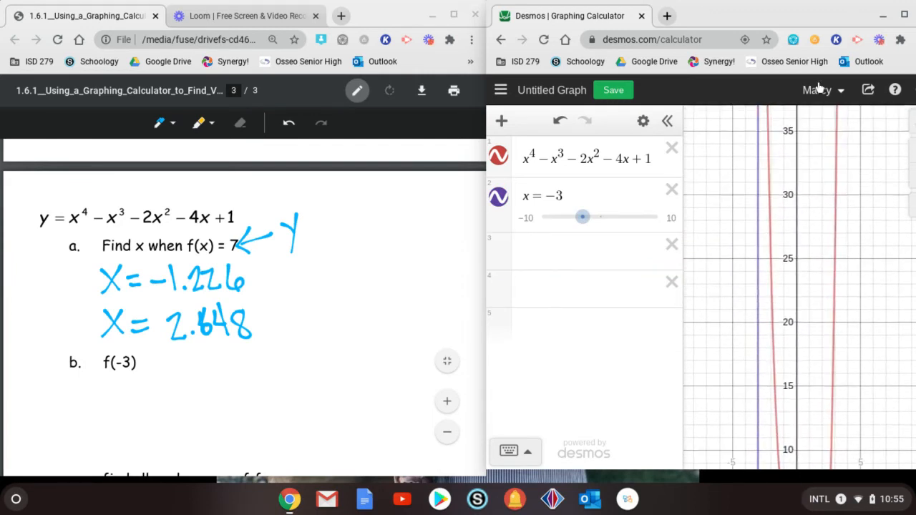
scroll(802, 170, up, 2)
scroll(802, 168, down, 5)
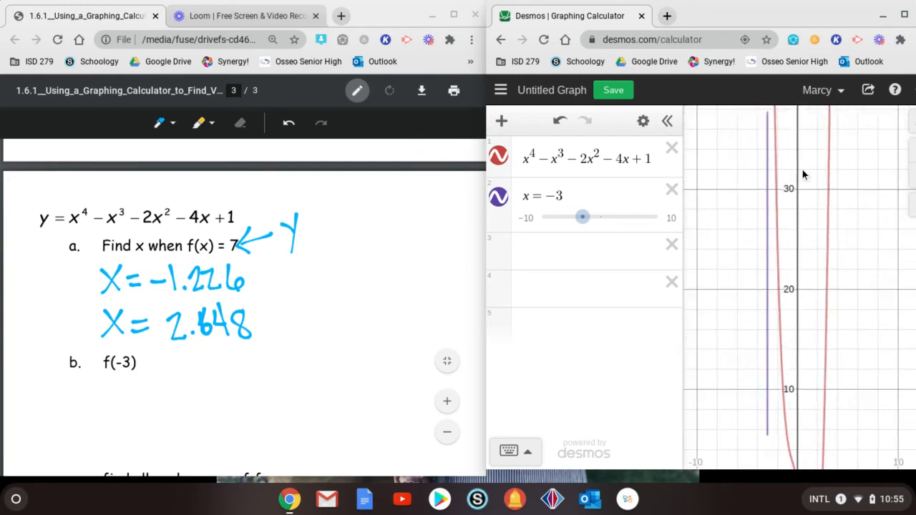
drag(801, 149, 795, 438)
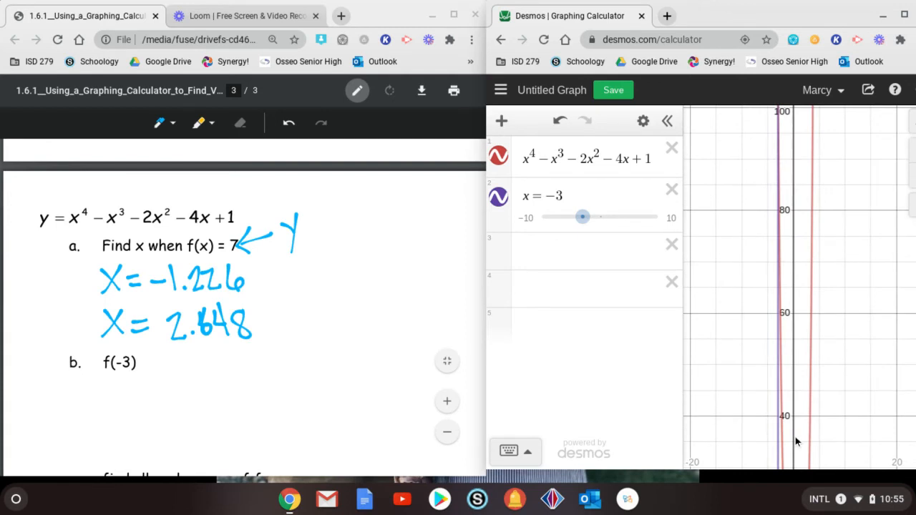
click(781, 183)
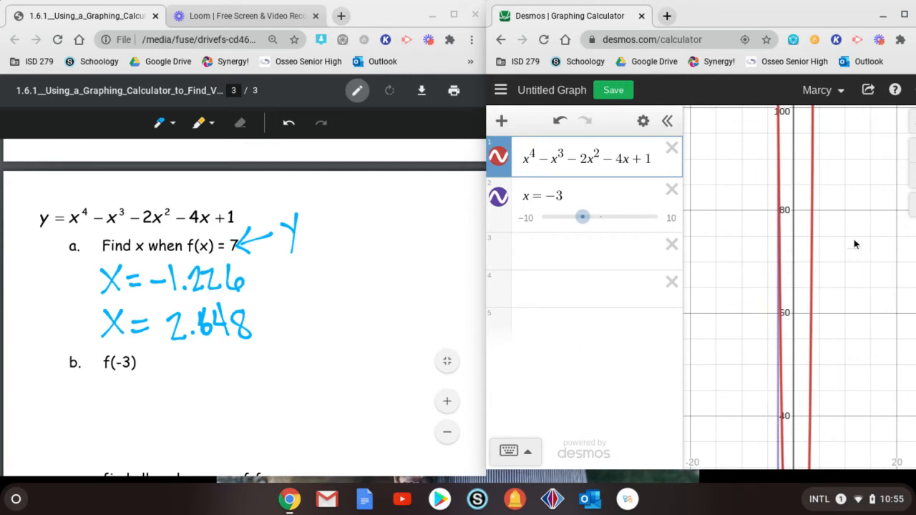
scroll(854, 244, up, 5)
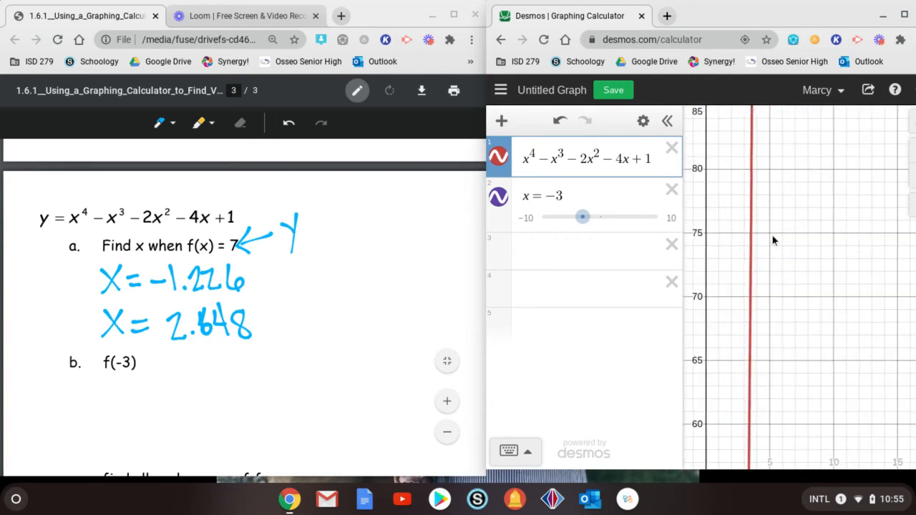
drag(773, 236, 870, 392)
drag(835, 275, 838, 442)
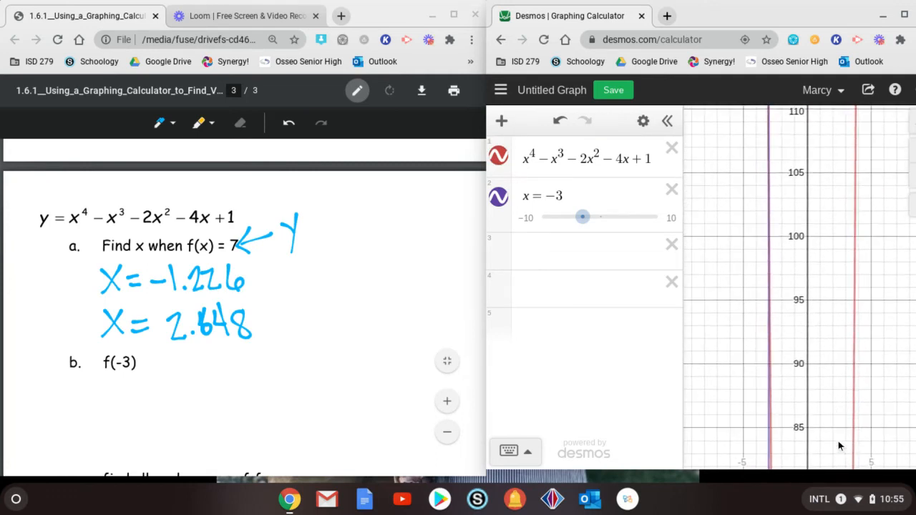
click(770, 206)
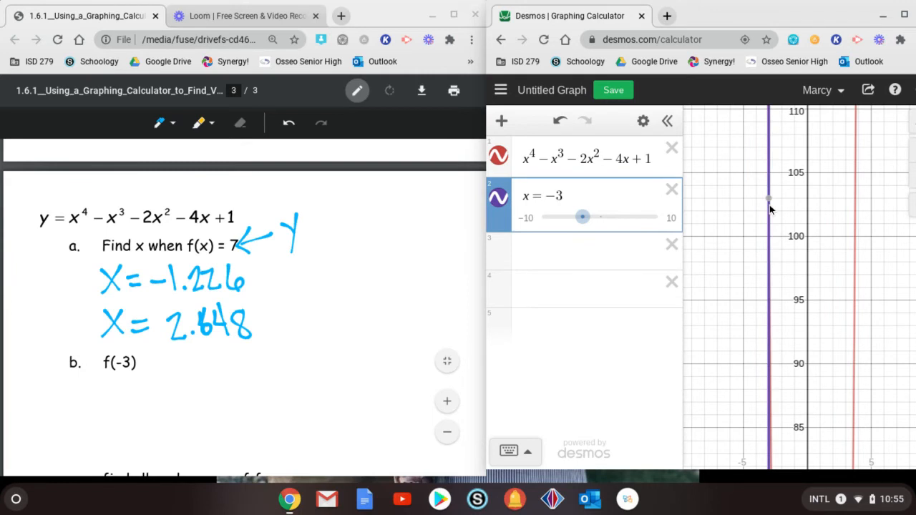
click(770, 202)
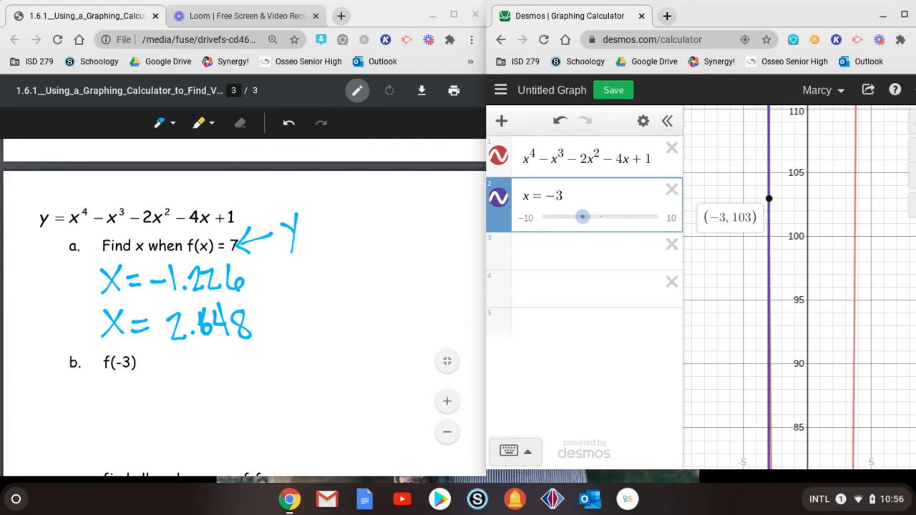
- Handwrite the answer 103 beneath f(-3) in part b of the worksheet
scroll(243, 308, down, 3)
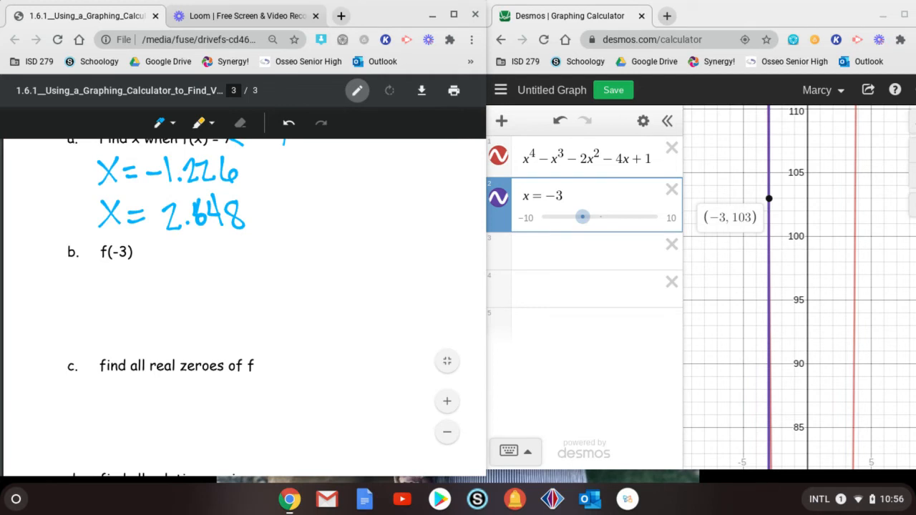
drag(118, 281, 124, 321)
mouse_move(150, 285)
mouse_down()
mouse_move(158, 308)
mouse_move(149, 286)
mouse_up()
mouse_move(164, 284)
mouse_down()
mouse_move(176, 280)
mouse_move(167, 320)
mouse_up()
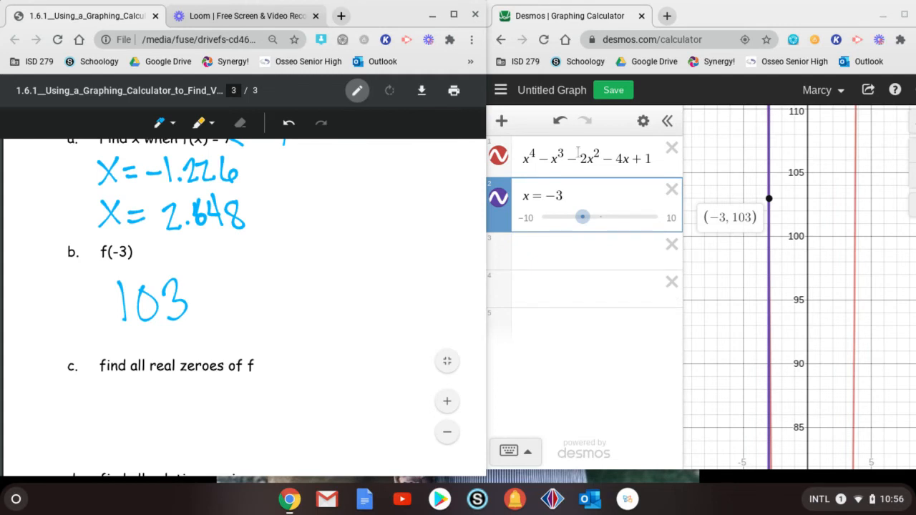
- Replace the x = -3 expression in Desmos with the line y = 0 for part c
click(565, 196)
key(BackSpace)
key(BackSpace)
key(BackSpace)
key(BackSpace)
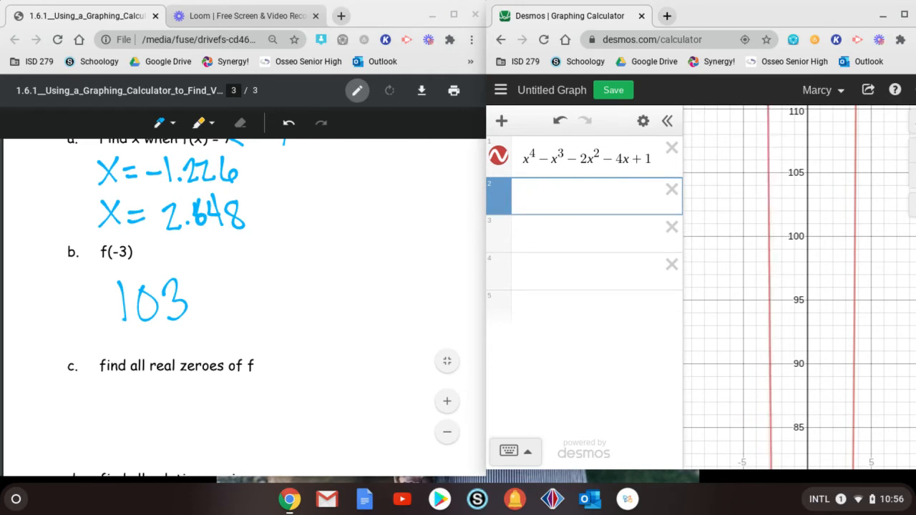
text(y=0)
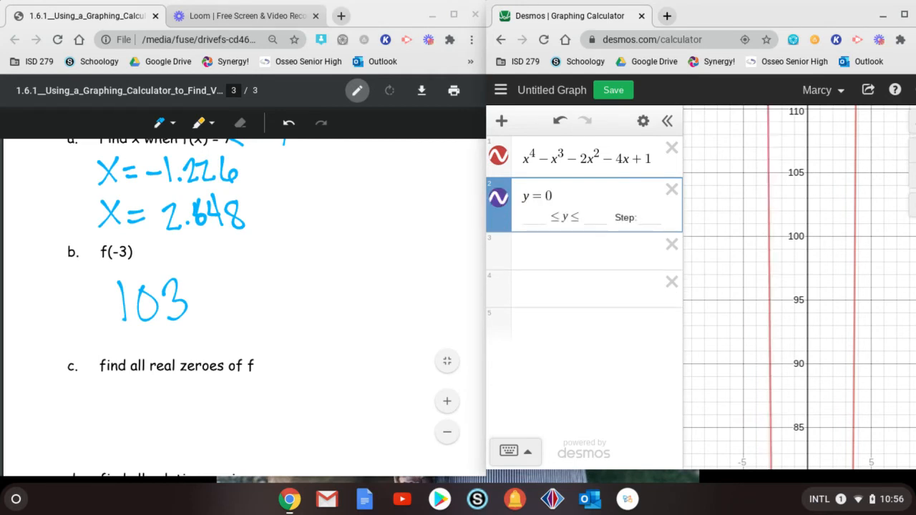
key(Return)
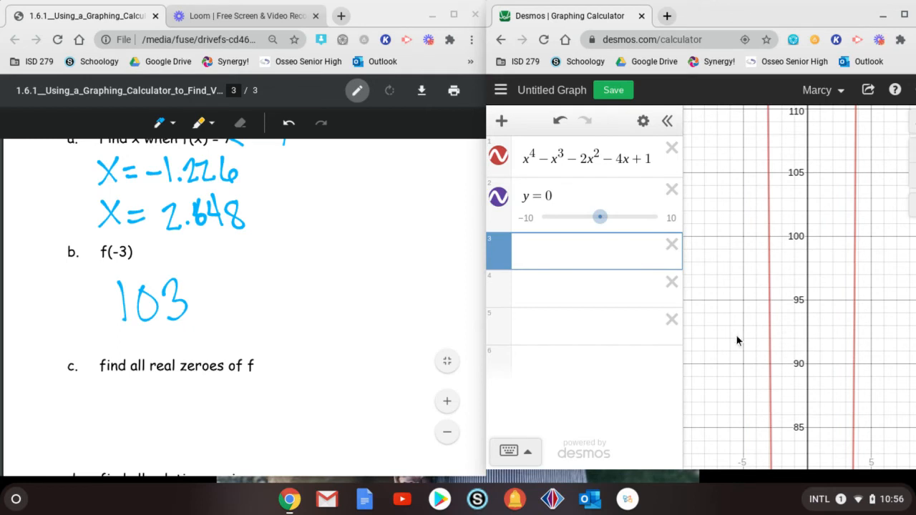
- Locate both points where the quartic crosses the line y = 0 and show their coordinates
scroll(736, 334, down, 3)
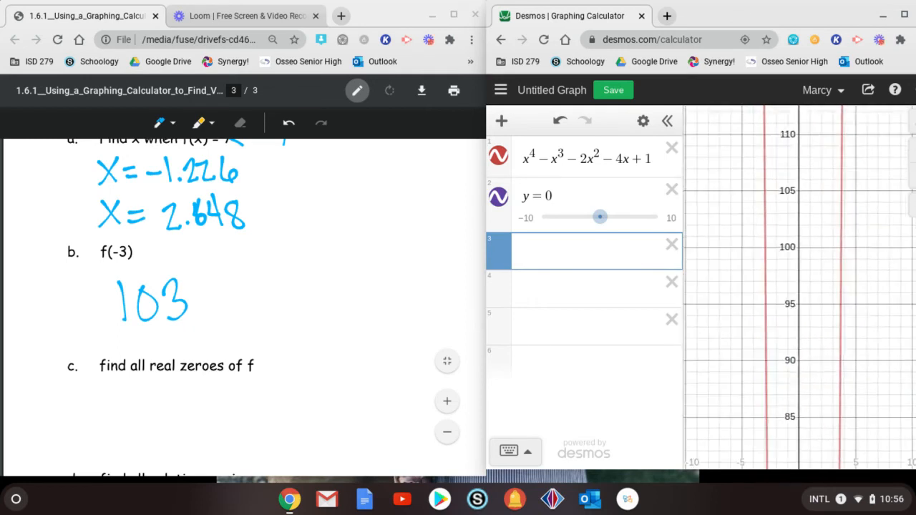
scroll(736, 334, up, 3)
click(791, 193)
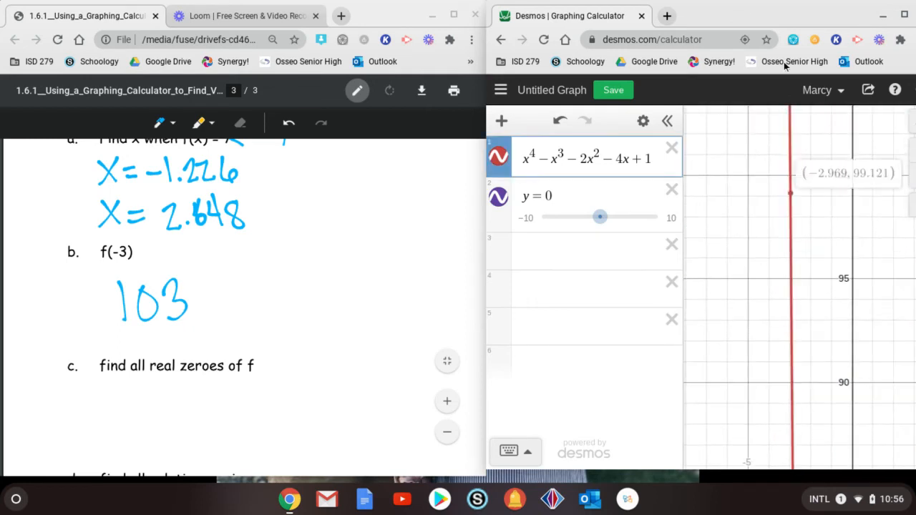
drag(751, 223, 728, 32)
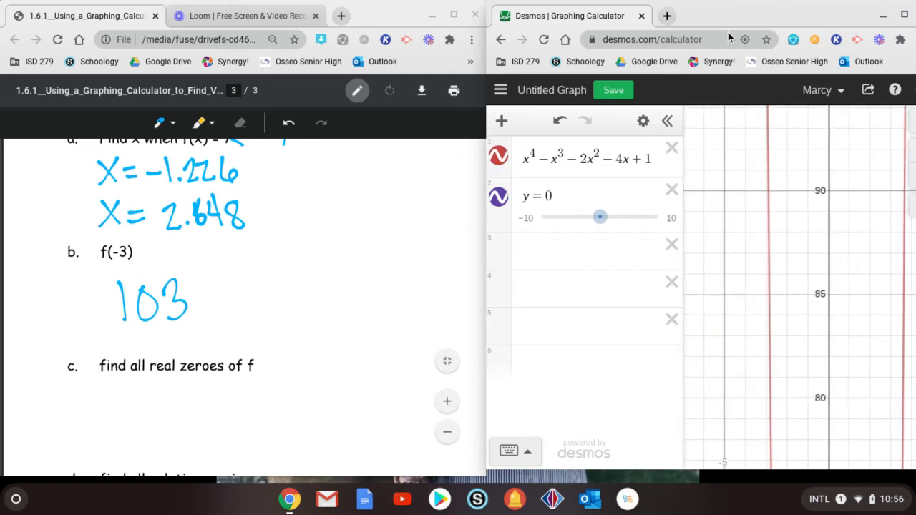
drag(787, 311, 763, 174)
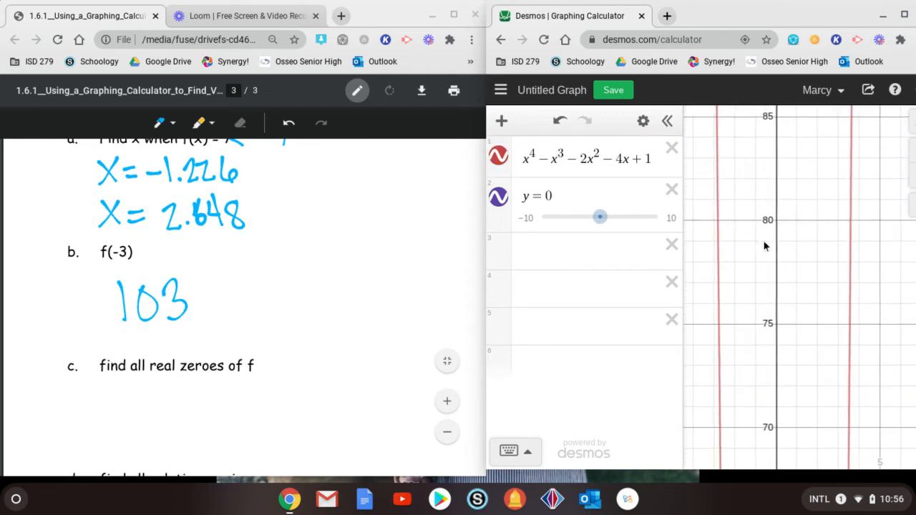
drag(763, 242, 760, 104)
drag(759, 252, 777, 27)
drag(775, 273, 761, 100)
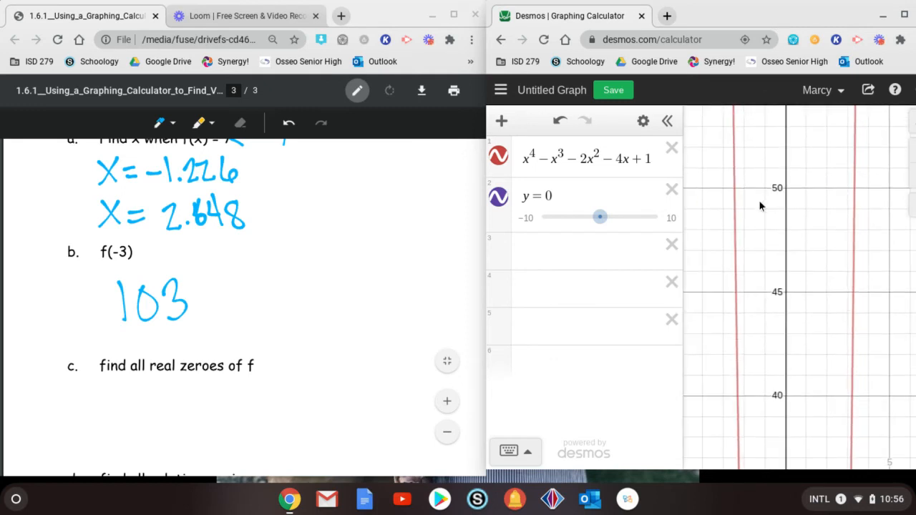
drag(761, 434, 760, 182)
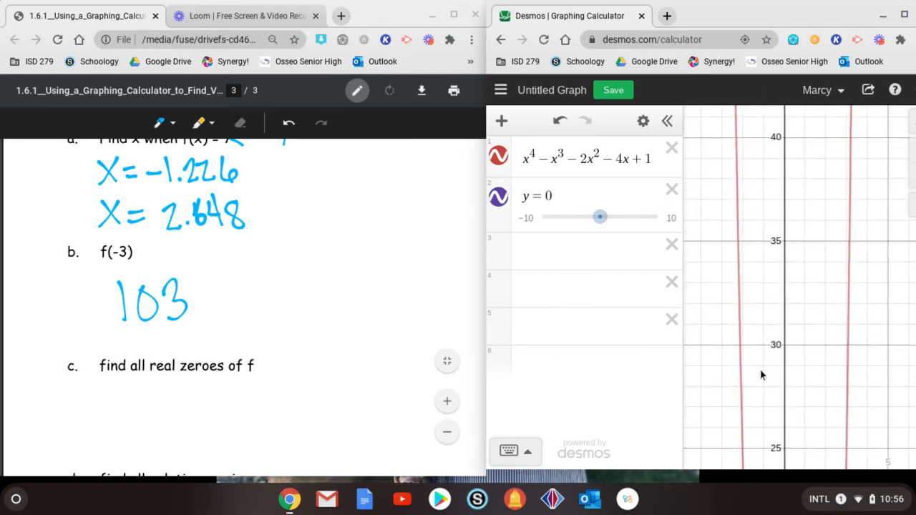
drag(762, 422, 763, 264)
drag(781, 398, 771, 181)
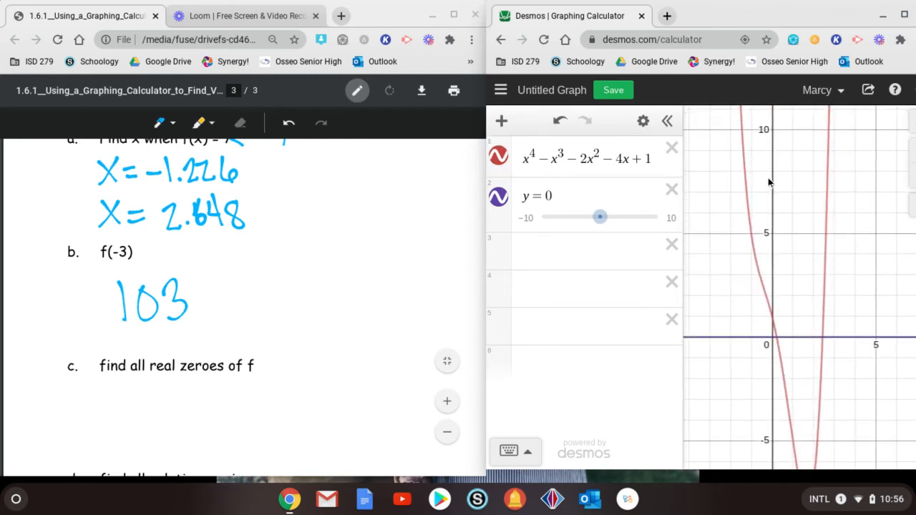
click(778, 341)
click(778, 340)
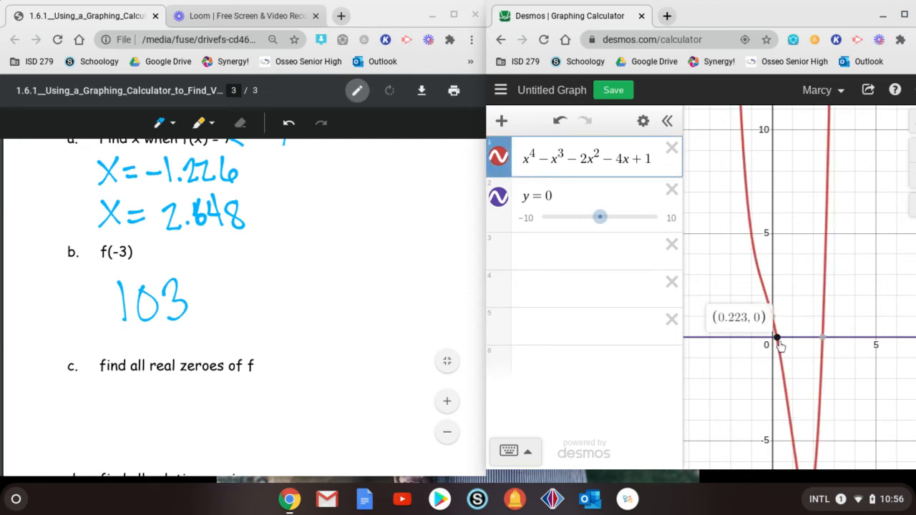
click(825, 338)
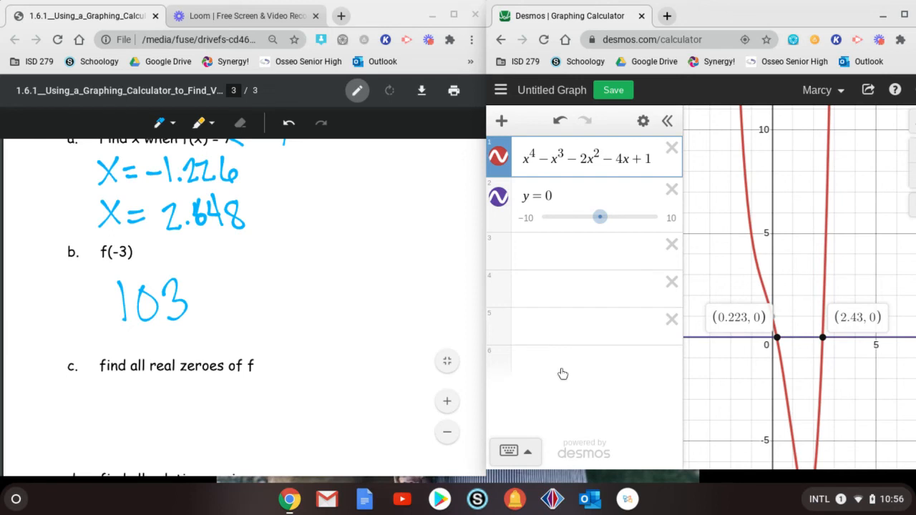
- Handwrite the real zeroes (.223, 0) and (2.43, 0) beneath part c of the worksheet
mouse_move(126, 390)
mouse_down()
mouse_move(126, 422)
mouse_move(181, 417)
mouse_up()
click(135, 415)
mouse_move(179, 402)
mouse_down()
mouse_move(190, 393)
mouse_move(184, 420)
mouse_move(204, 425)
mouse_move(221, 399)
mouse_move(239, 423)
mouse_up()
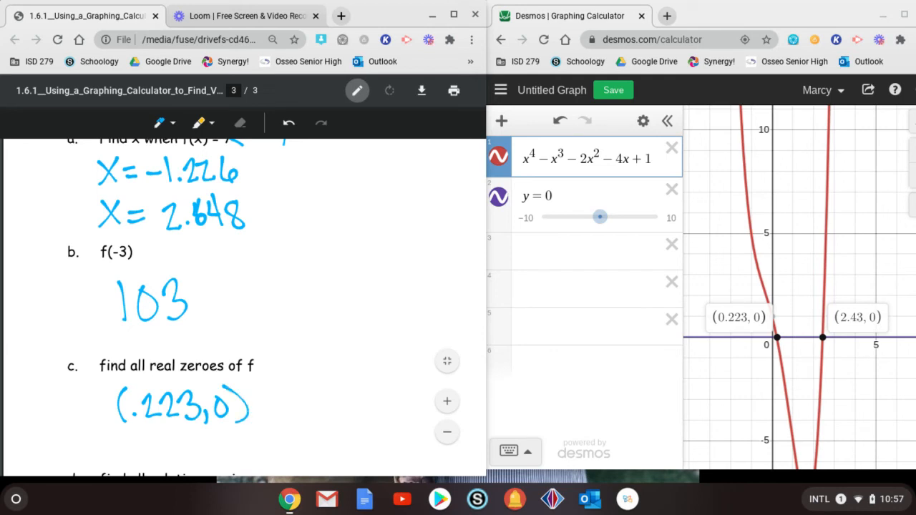
scroll(243, 308, down, 2)
mouse_move(123, 330)
mouse_down()
mouse_move(118, 368)
mouse_move(142, 334)
mouse_move(150, 364)
mouse_move(176, 350)
mouse_up()
click(158, 363)
mouse_move(170, 335)
mouse_down()
mouse_move(175, 364)
mouse_move(212, 363)
mouse_move(229, 334)
mouse_move(244, 365)
mouse_up()
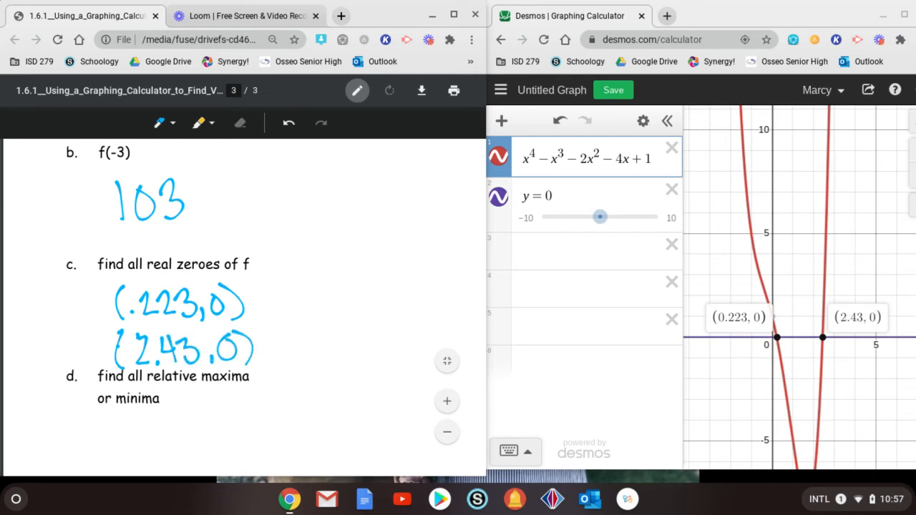
- Delete the y = 0 expression and show the coordinates of the quartic's minimum for part d
click(811, 387)
click(673, 190)
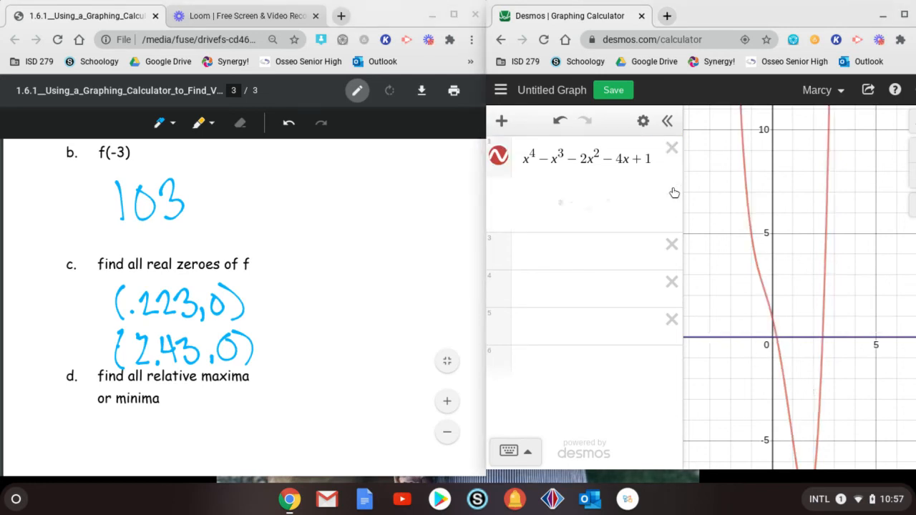
drag(800, 366, 789, 250)
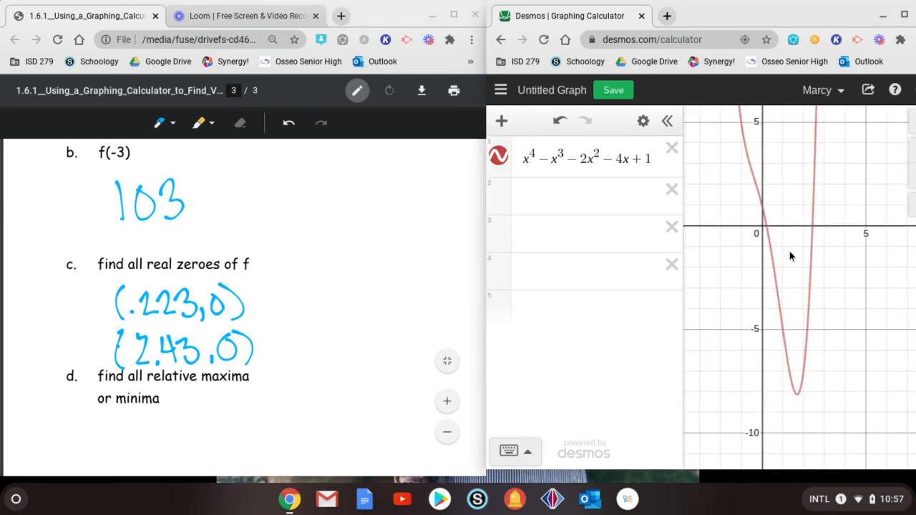
click(786, 350)
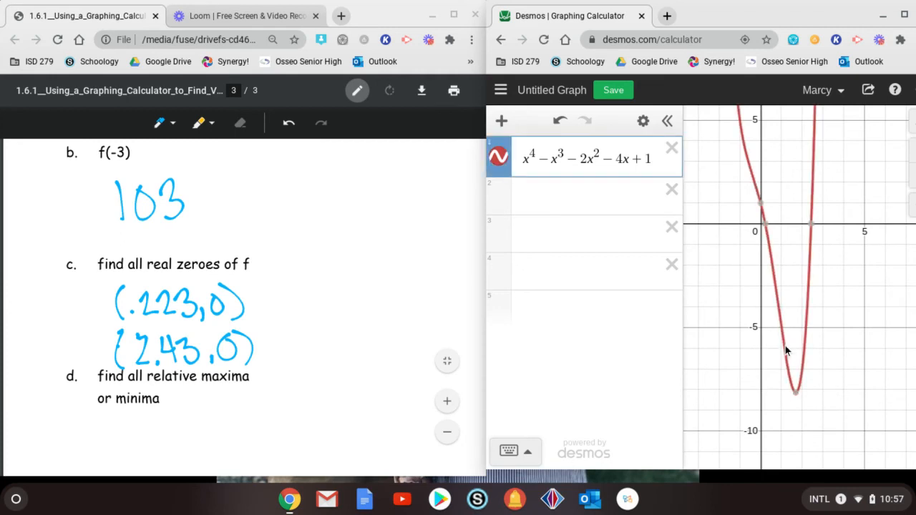
click(797, 393)
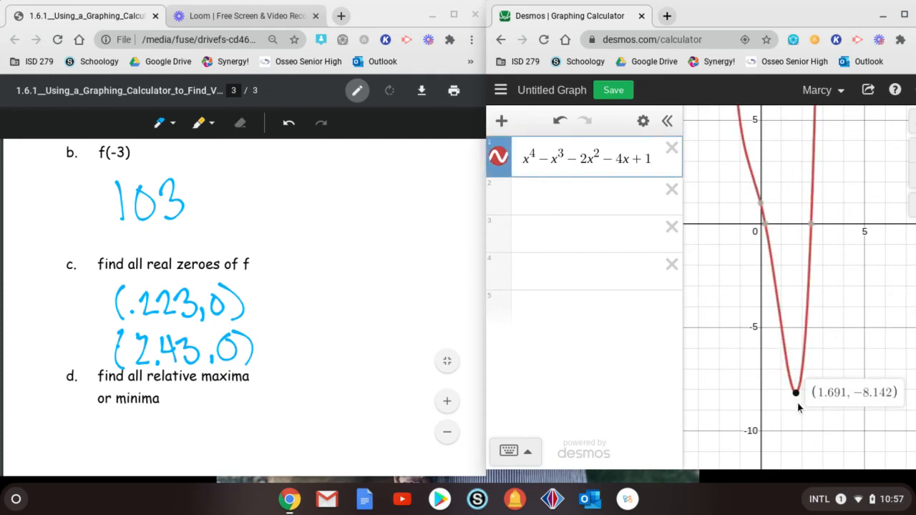
scroll(79, 336, down, 3)
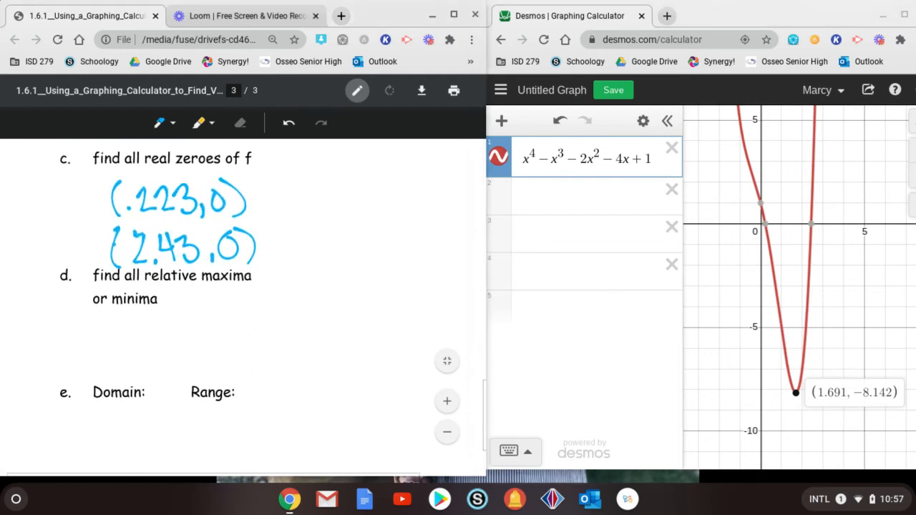
- Handwrite the relative minimum as "min (1.691, -8.142)" beneath part d of the worksheet
mouse_move(80, 333)
mouse_down()
mouse_move(98, 337)
mouse_move(107, 352)
mouse_up()
mouse_move(111, 336)
mouse_down()
mouse_move(111, 353)
mouse_move(126, 337)
mouse_move(136, 354)
mouse_up()
click(105, 325)
drag(174, 312, 183, 364)
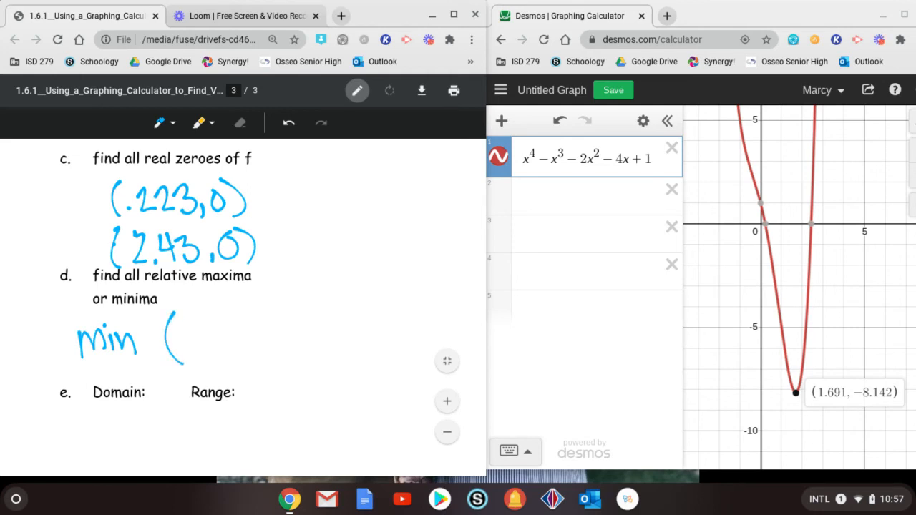
drag(188, 322, 187, 350)
click(206, 348)
mouse_move(219, 319)
mouse_down()
mouse_move(209, 343)
mouse_move(248, 348)
mouse_move(263, 365)
mouse_up()
drag(265, 332, 279, 332)
mouse_move(304, 317)
mouse_down()
mouse_move(286, 333)
mouse_move(295, 317)
mouse_move(315, 342)
mouse_move(332, 330)
mouse_up()
mouse_move(330, 314)
mouse_down()
mouse_move(333, 342)
mouse_move(356, 337)
mouse_up()
mouse_move(342, 305)
mouse_down()
mouse_move(363, 333)
mouse_move(356, 356)
mouse_up()
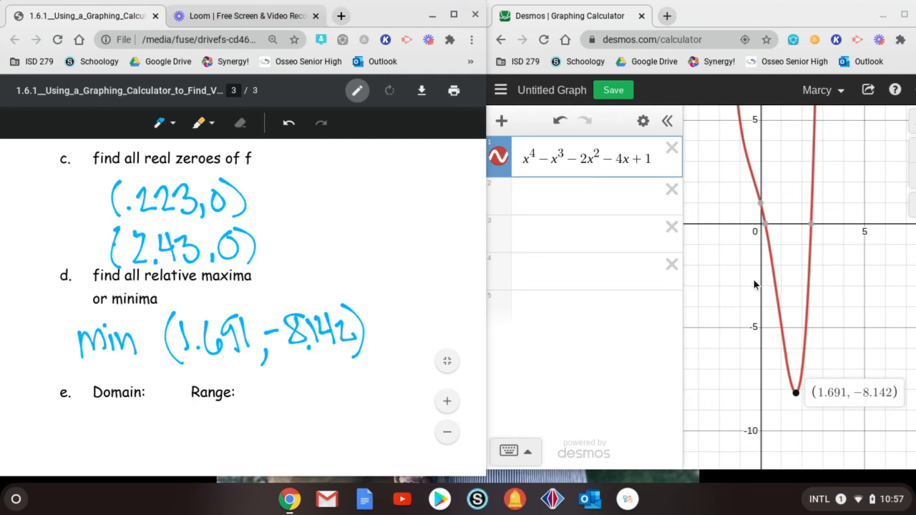
- Handwrite the all-real-numbers symbol ℝ as the domain in part e of the worksheet
scroll(754, 285, down, 1)
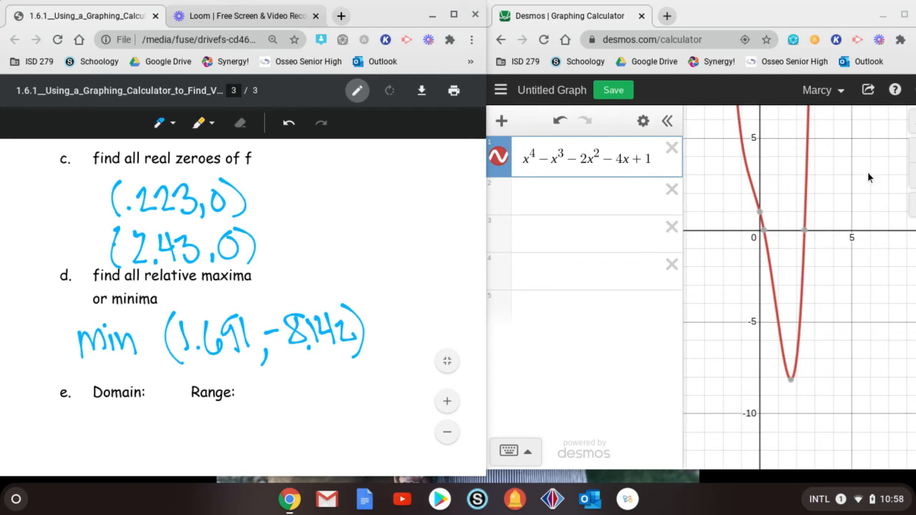
mouse_move(106, 421)
mouse_down()
mouse_move(104, 448)
mouse_move(119, 446)
mouse_move(112, 431)
mouse_move(130, 447)
mouse_up()
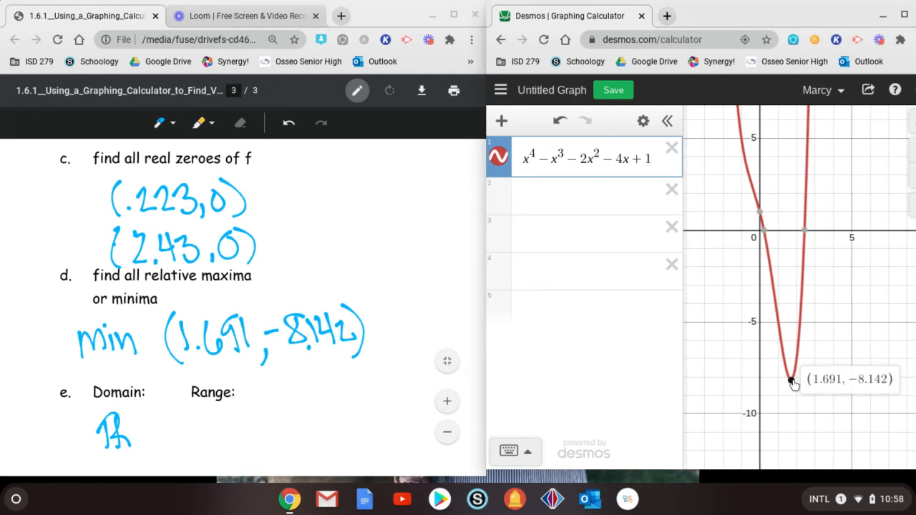
- Show the coordinates of the quartic's minimum and handwrite the range as -8.142 ≤ y in part e
click(792, 382)
mouse_move(186, 429)
mouse_down()
mouse_move(225, 422)
mouse_move(236, 446)
mouse_move(257, 432)
mouse_up()
drag(255, 413, 257, 449)
mouse_move(259, 421)
mouse_down()
mouse_move(266, 444)
mouse_move(289, 428)
mouse_move(301, 443)
mouse_move(323, 439)
mouse_move(324, 459)
mouse_move(302, 452)
mouse_up()
click(228, 447)
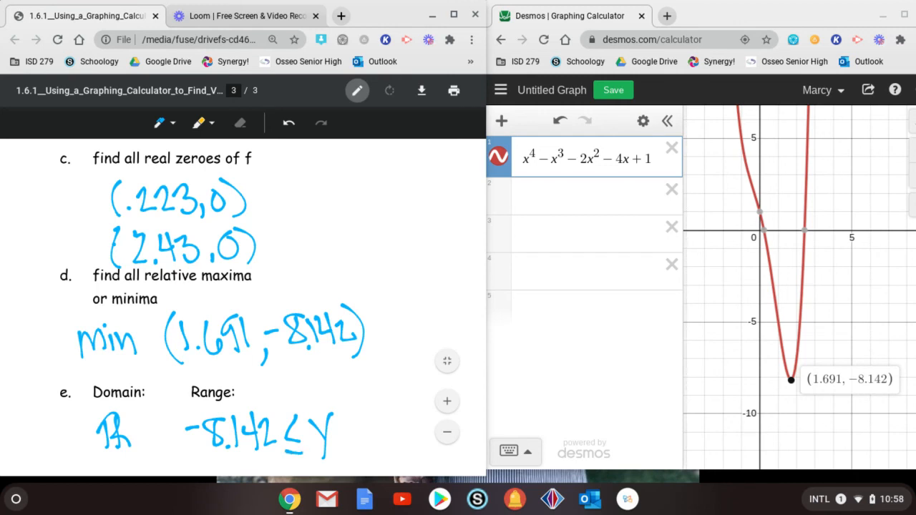
- Erase the whole handwritten range answer in part e, keeping the domain symbol
scroll(243, 307, down, 3)
scroll(243, 308, right, 2)
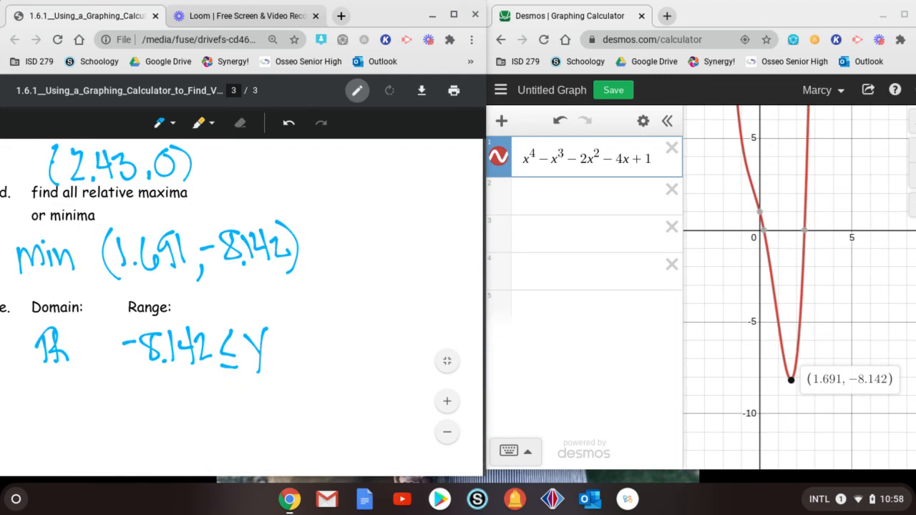
click(240, 123)
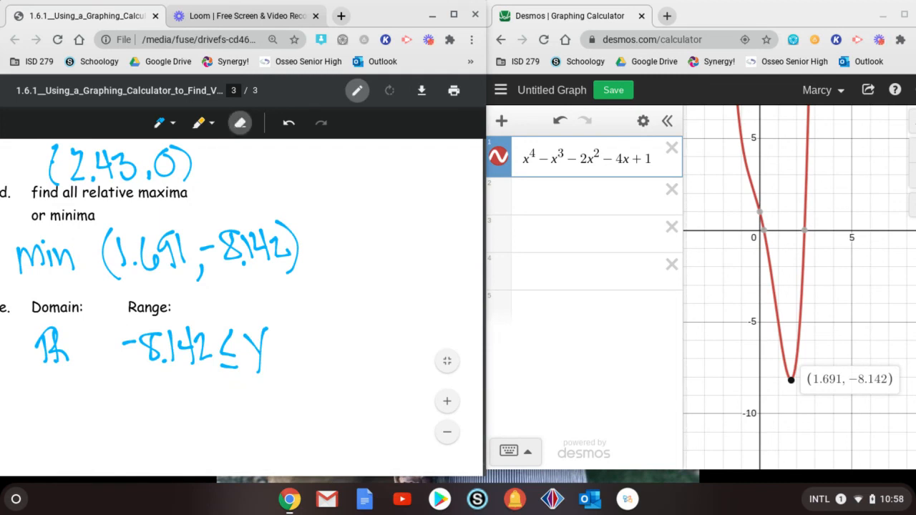
mouse_move(125, 343)
mouse_down()
mouse_move(206, 347)
mouse_move(229, 366)
mouse_up()
click(165, 361)
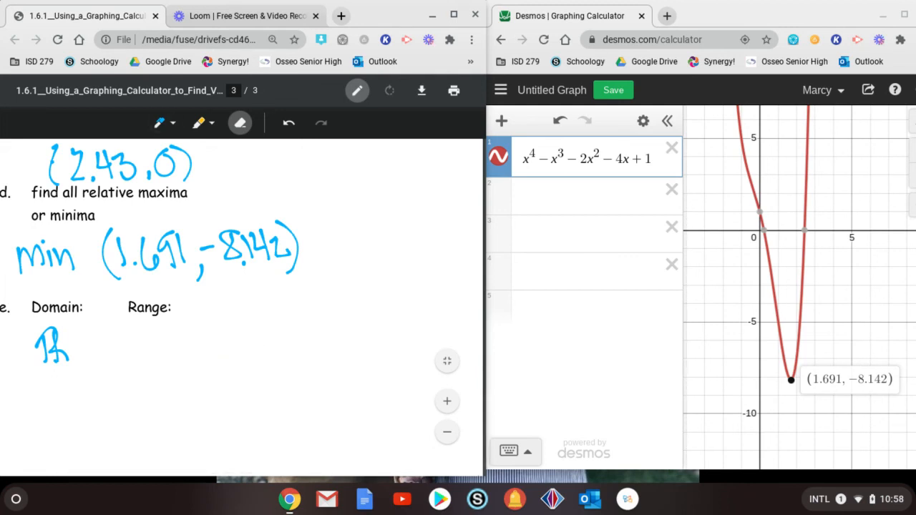
- Handwrite the range with the variable first, as y ≥ -8.142, in part e of the worksheet
click(160, 123)
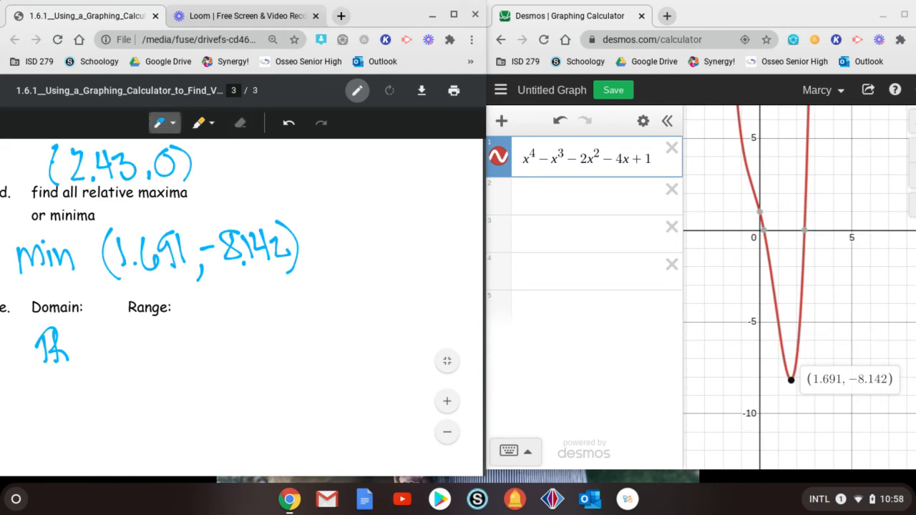
drag(143, 342, 160, 364)
drag(169, 332, 148, 386)
mouse_move(183, 327)
mouse_down()
mouse_move(184, 360)
mouse_move(212, 368)
mouse_move(238, 348)
mouse_up()
mouse_move(261, 329)
mouse_down()
mouse_move(252, 331)
mouse_move(281, 335)
mouse_move(288, 351)
mouse_up()
click(272, 359)
drag(288, 351, 300, 349)
mouse_move(297, 323)
mouse_down()
mouse_move(298, 366)
mouse_move(285, 368)
mouse_up()
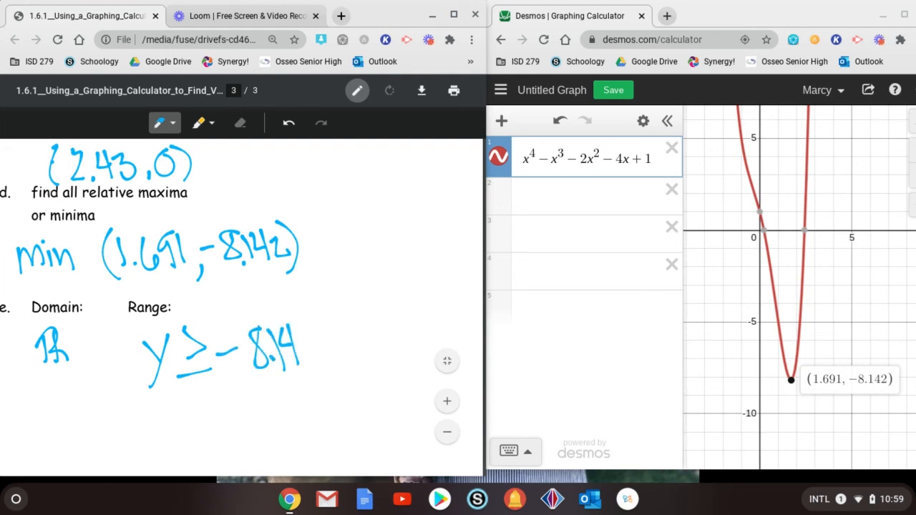
drag(302, 334, 326, 353)
scroll(242, 308, down, 3)
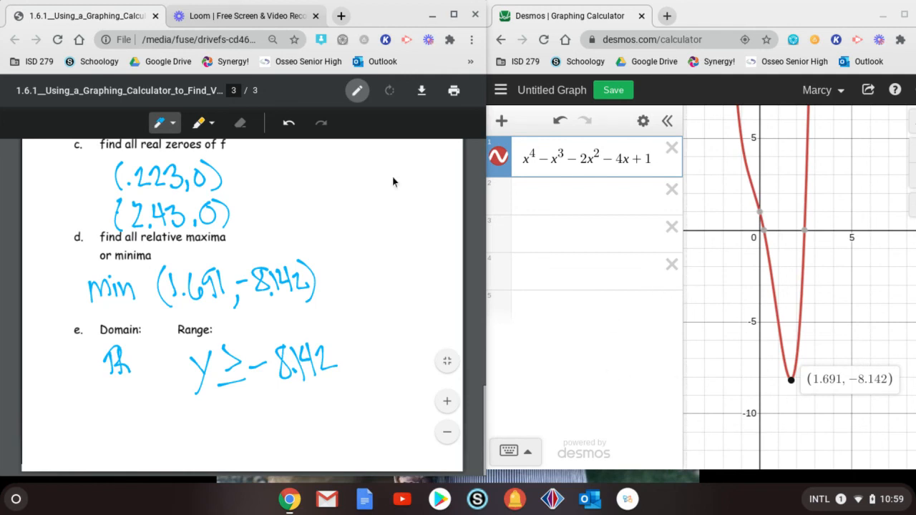
click(244, 16)
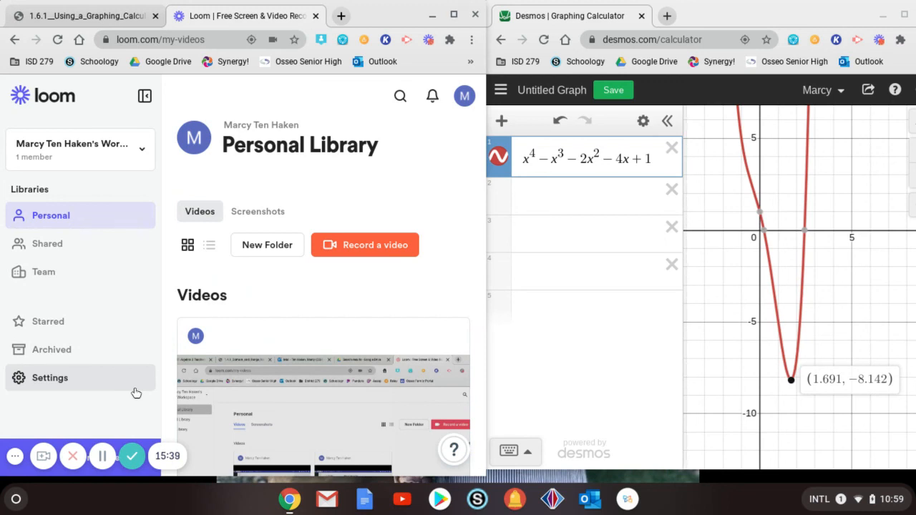
click(119, 17)
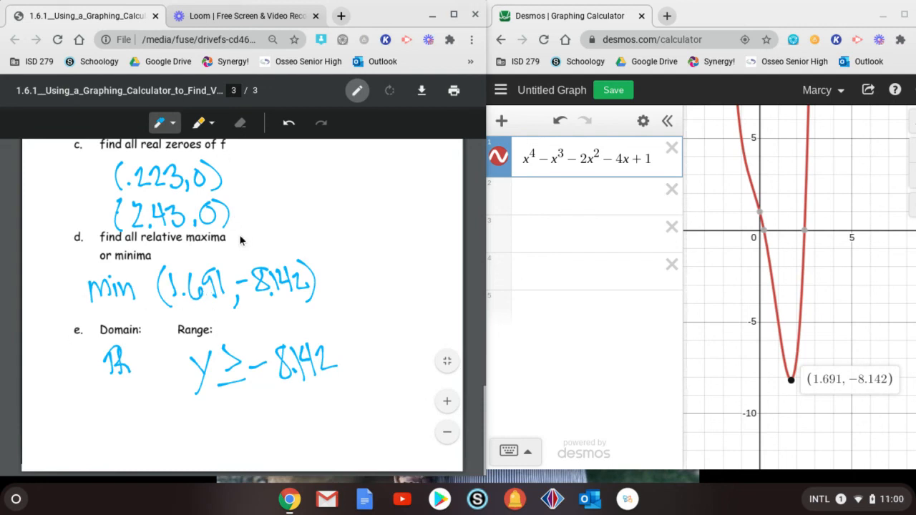
click(240, 22)
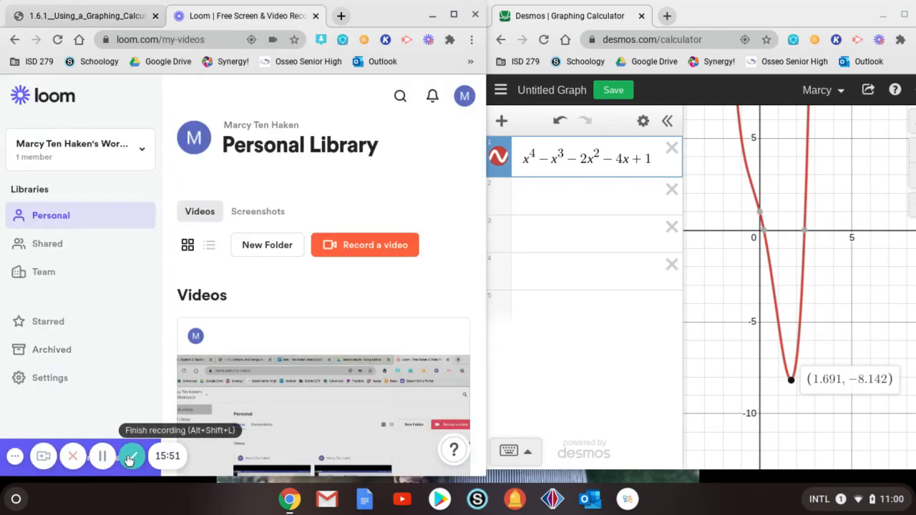